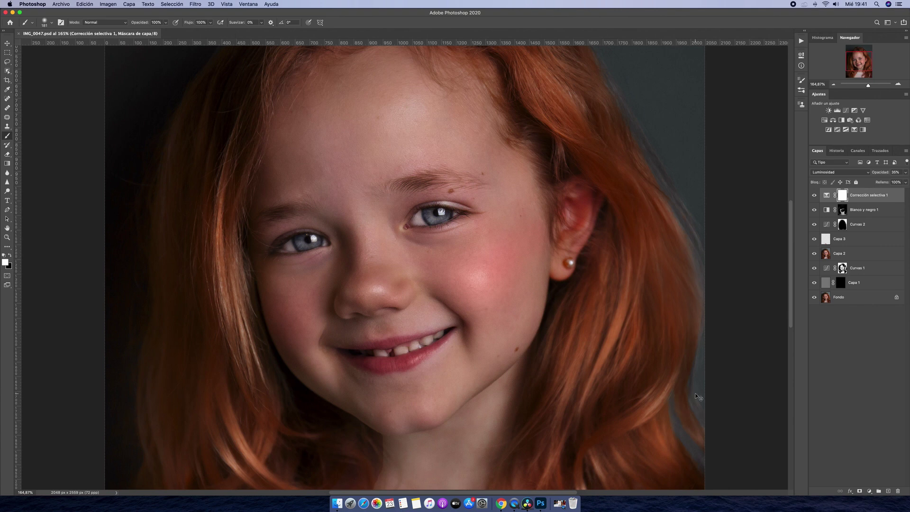
# Flatten all layers of the portrait into a single image with Acoplar imagen
pyautogui.press('super+1')
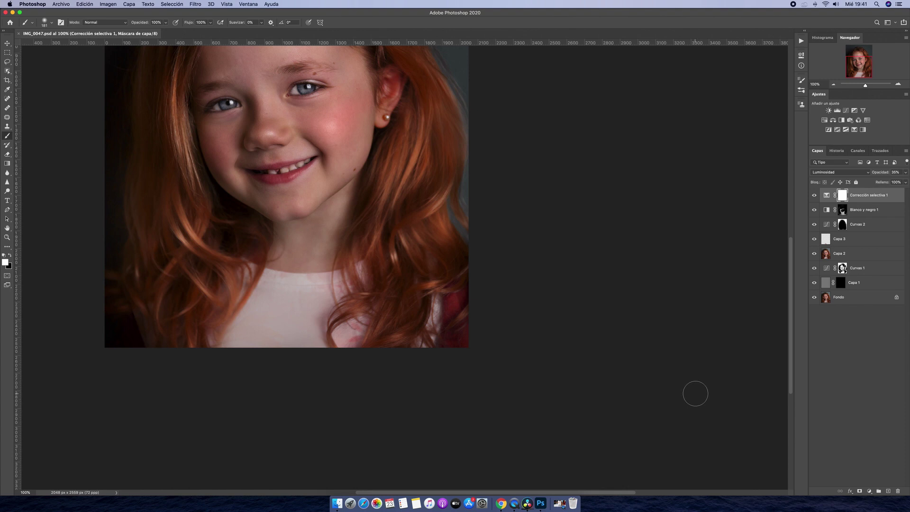
pyautogui.scroll(5, 434, 261)
pyautogui.hscroll(-2, 434, 261)
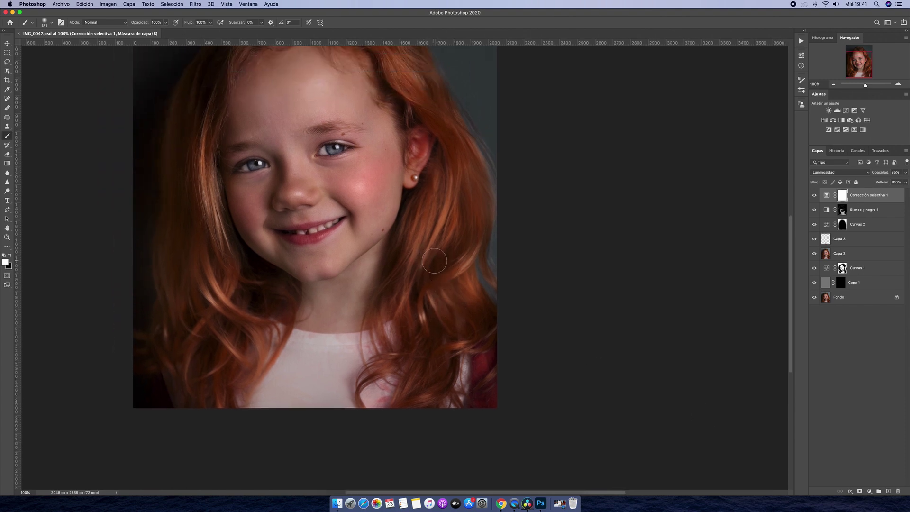
pyautogui.hscroll(-2, 439, 261)
pyautogui.scroll(6, 443, 261)
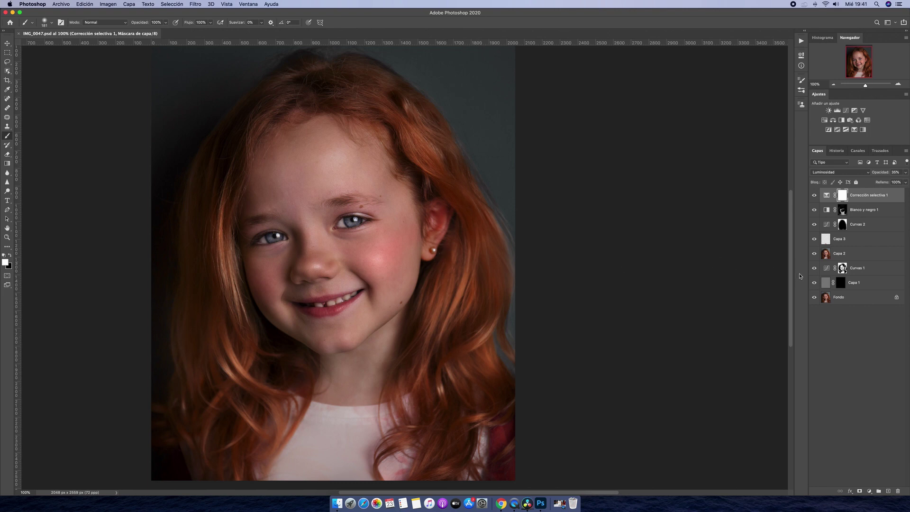
pyautogui.keyDown('shift'); pyautogui.click(864, 298); pyautogui.keyUp('shift')
pyautogui.rightClick(861, 296)
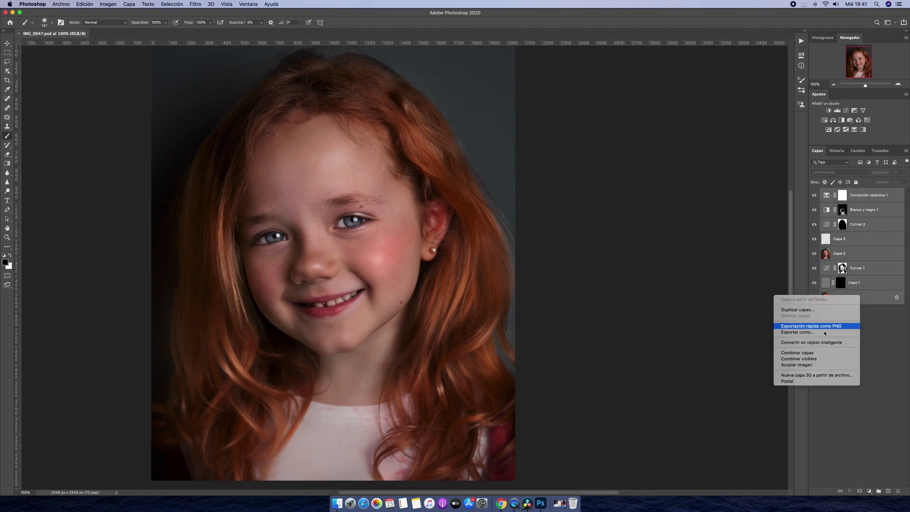
pyautogui.click(812, 365)
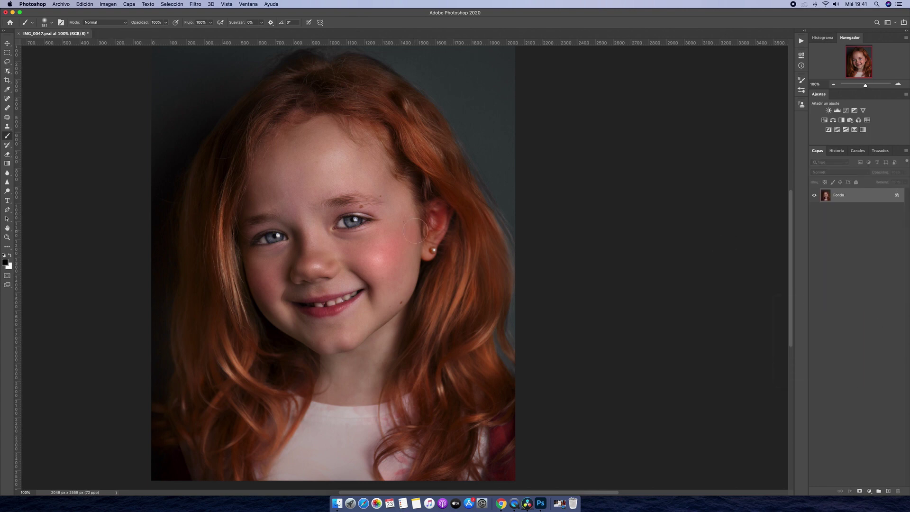
# Add an empty layer named 'pecas 1' above the photo and shrink the brush
pyautogui.click(868, 86)
pyautogui.moveTo(868, 86); pyautogui.dragTo(867, 86)
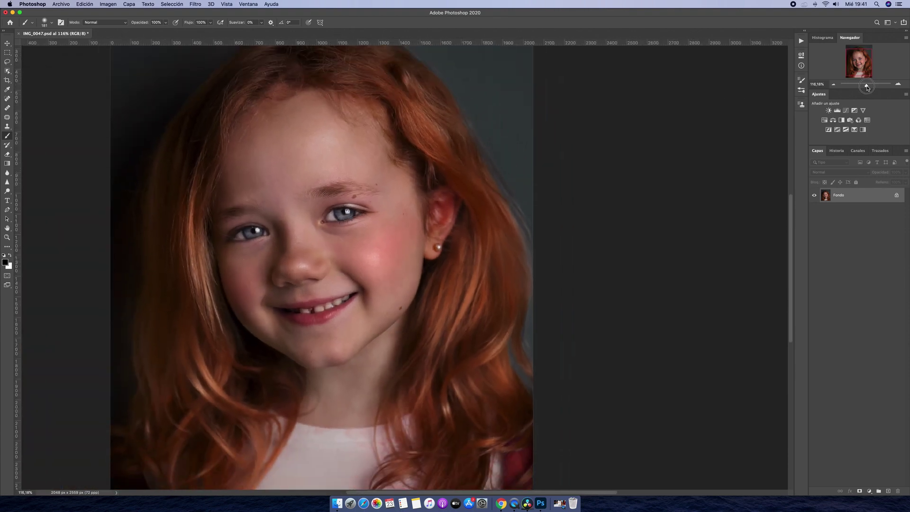
pyautogui.hscroll(-1, 474, 308)
pyautogui.hscroll(-2, 451, 284)
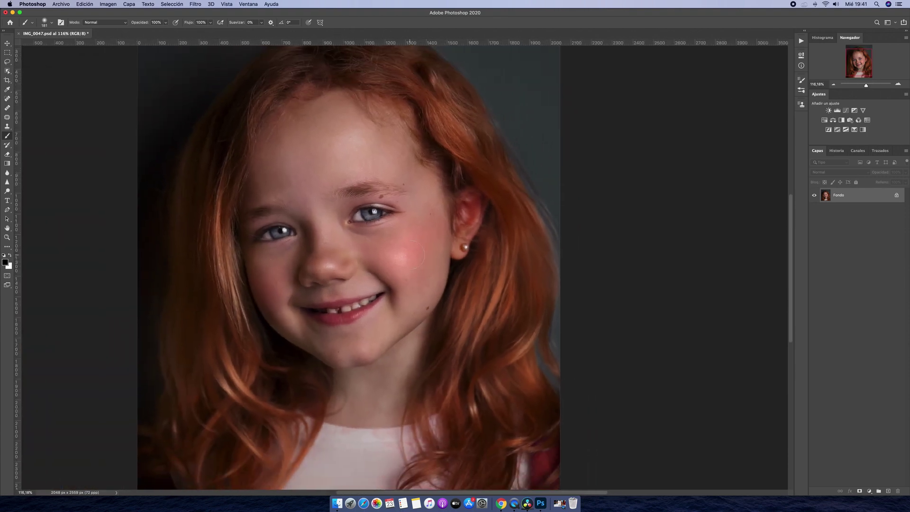
pyautogui.hscroll(-5, 417, 256)
pyautogui.hscroll(-3, 417, 256)
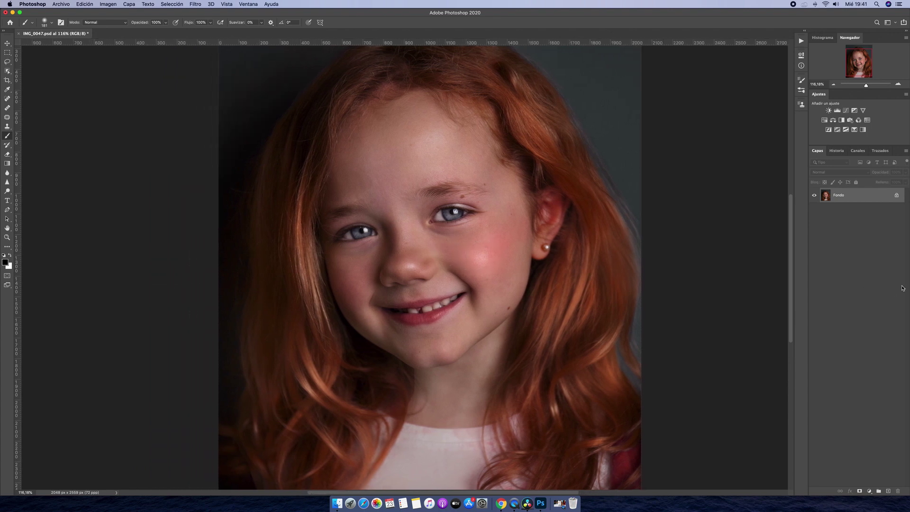
pyautogui.click(888, 491)
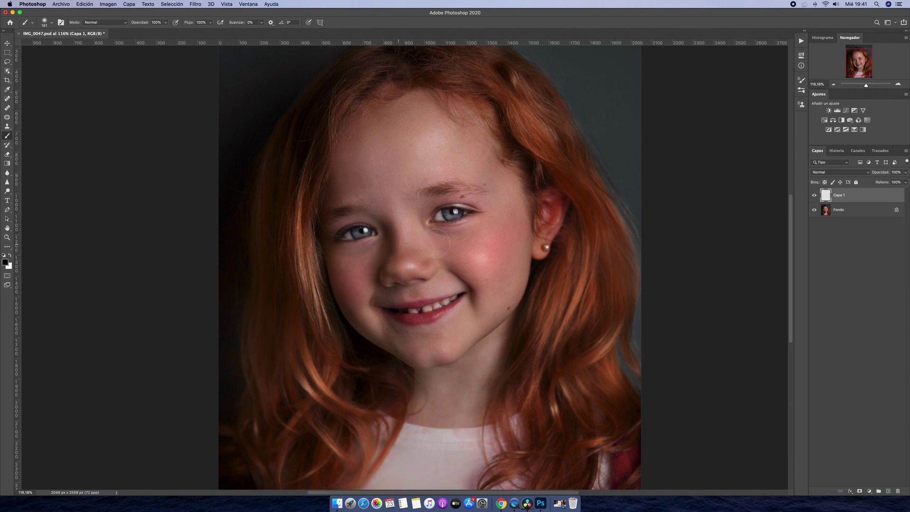
pyautogui.doubleClick(840, 194)
pyautogui.write('pecas 2')
pyautogui.press('BackSpace')
pyautogui.write('1')
pyautogui.press('Return')
pyautogui.moveTo(467, 256); pyautogui.dragTo(446, 255)
# Choose the first Kyle spatter brush from Pinceles de efectos especiales
pyautogui.click(51, 23)
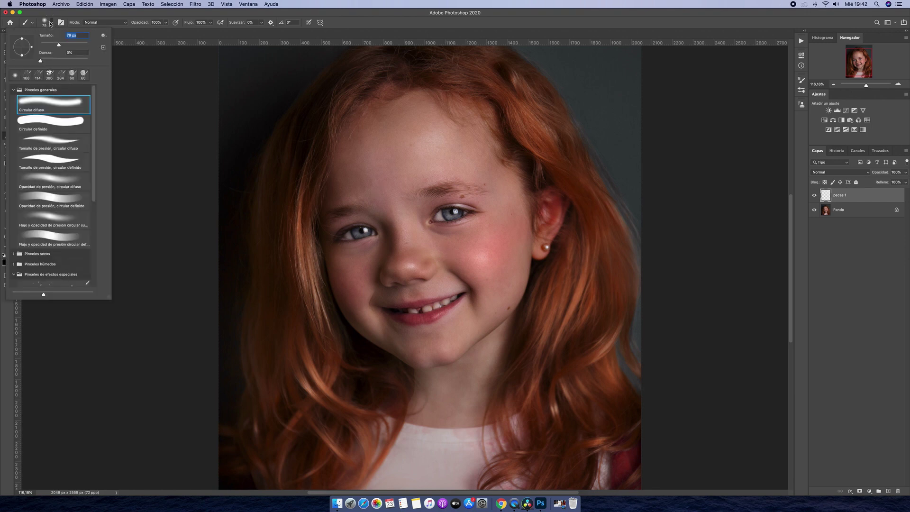
pyautogui.click(14, 90)
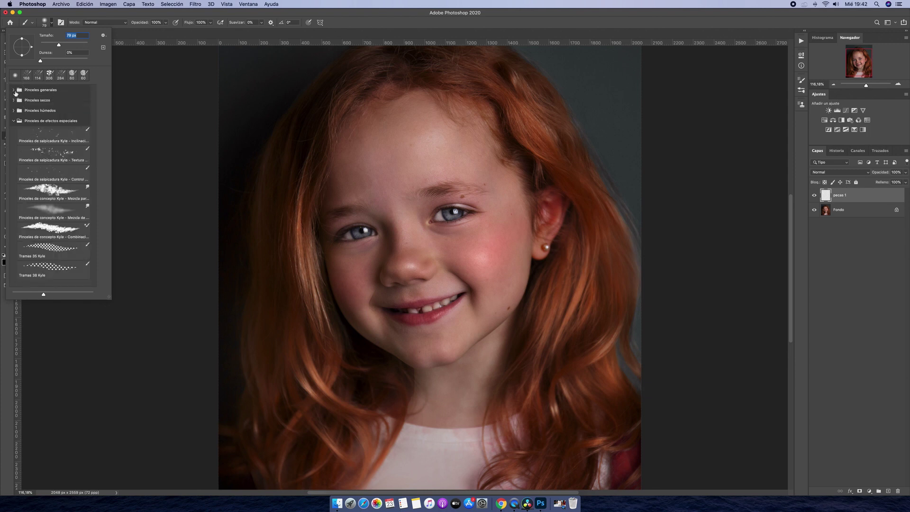
pyautogui.click(13, 121)
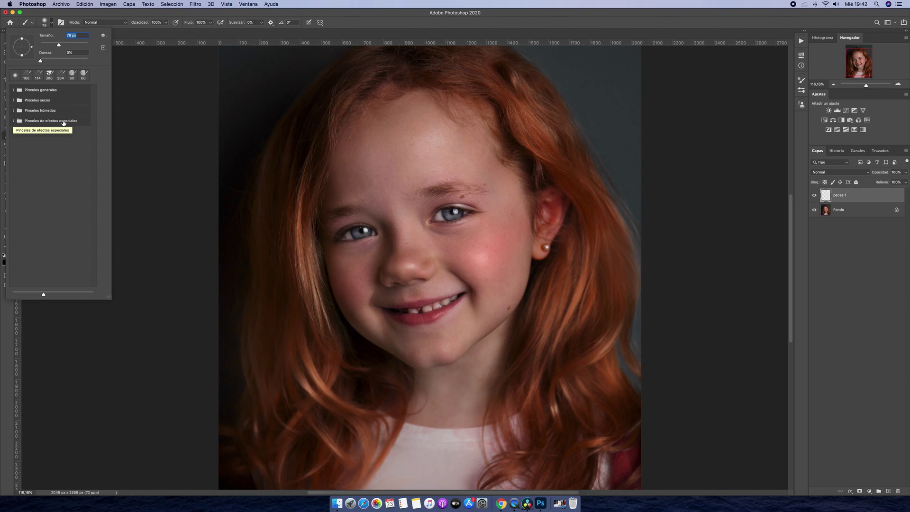
pyautogui.click(13, 121)
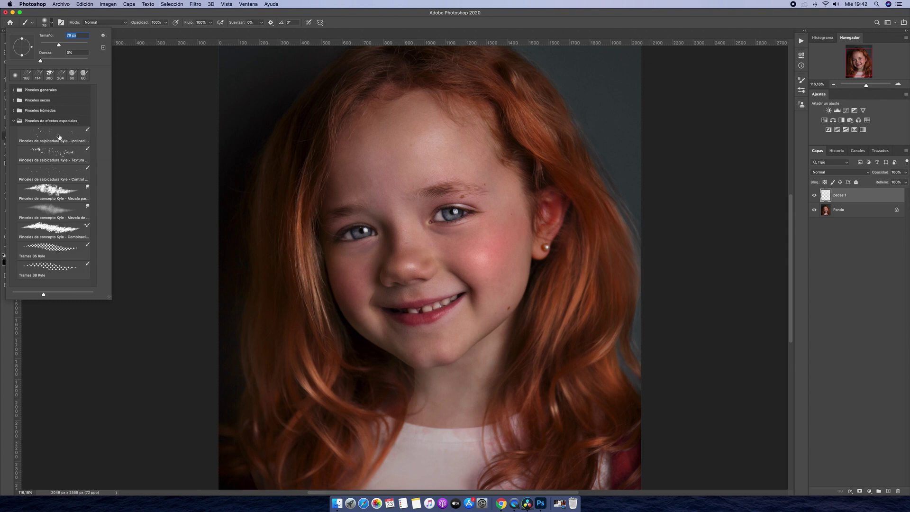
pyautogui.click(59, 136)
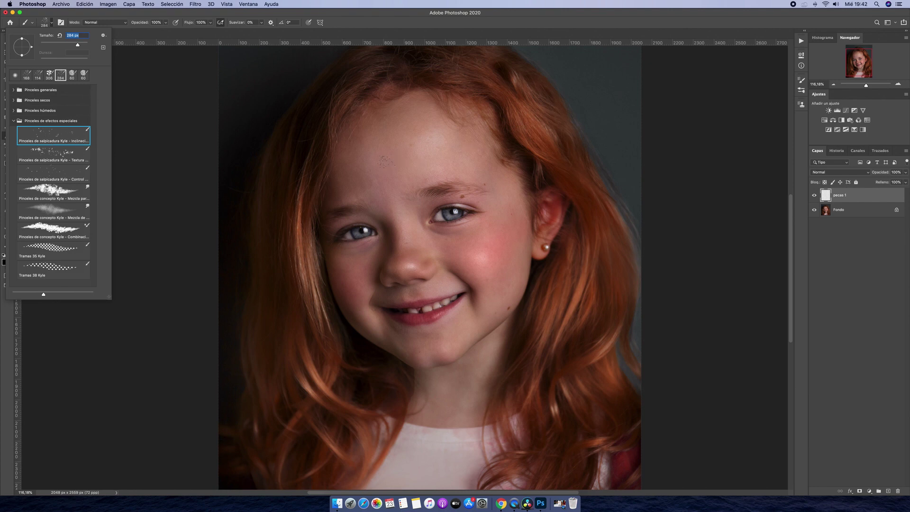
# Paint trial spatter freckles over the face, undo them, and zoom to 200%
pyautogui.moveTo(381, 161)
pyautogui.mouseDown()
pyautogui.moveTo(471, 253)
pyautogui.moveTo(403, 313)
pyautogui.mouseUp()
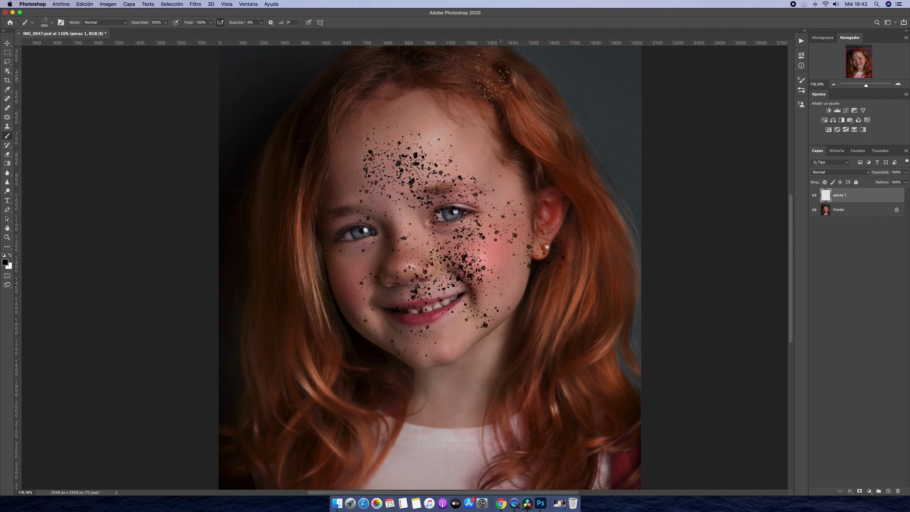
pyautogui.moveTo(491, 92)
pyautogui.mouseDown()
pyautogui.moveTo(448, 110)
pyautogui.moveTo(461, 149)
pyautogui.mouseUp()
pyautogui.hotkey('ctrl', 'z')
pyautogui.hotkey('ctrl', '+')
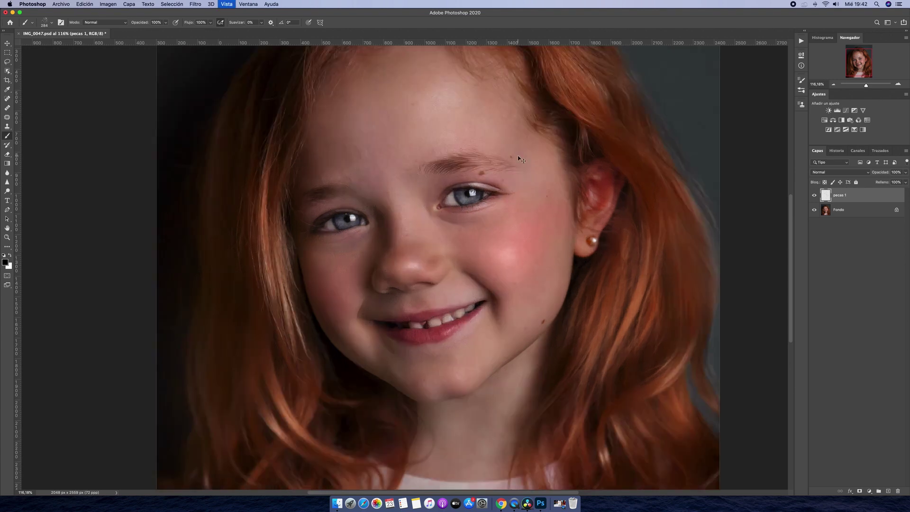
pyautogui.hscroll(2, 252, 240)
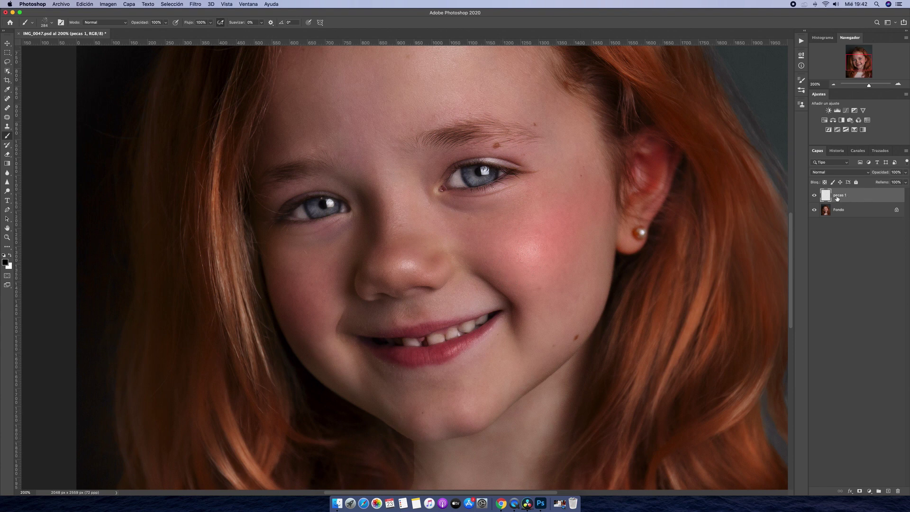
# Set the foreground colour to dark grey 201c1c
pyautogui.click(5, 262)
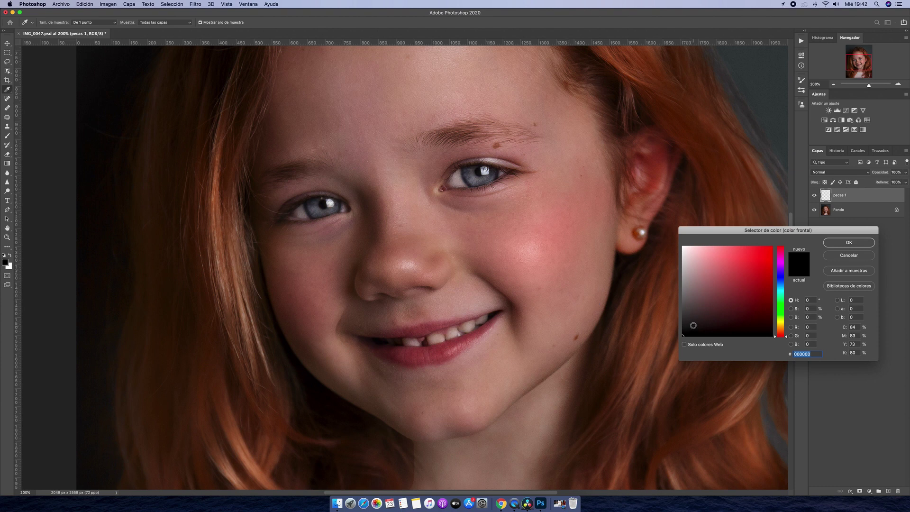
pyautogui.click(692, 324)
pyautogui.click(694, 325)
pyautogui.press('Return')
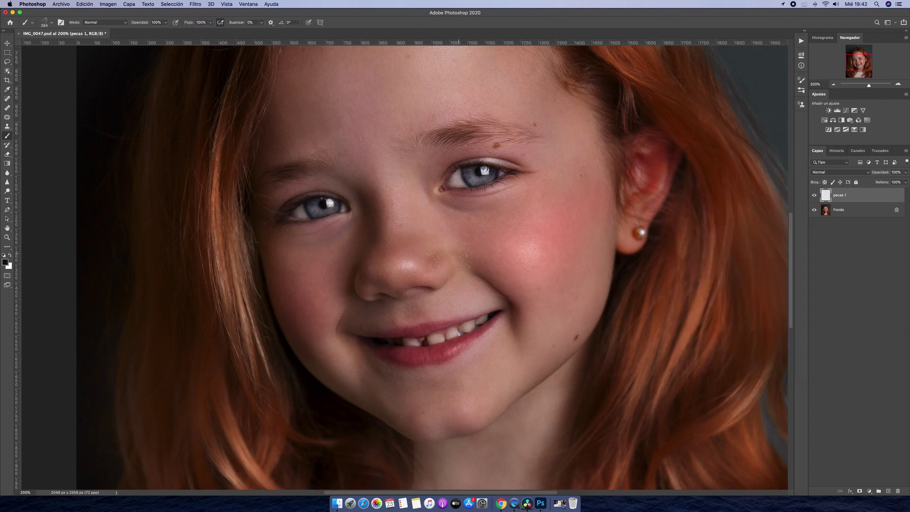
# At 234 px brush size, stamp freckles across the nose, both cheeks and chin
pyautogui.click(50, 22)
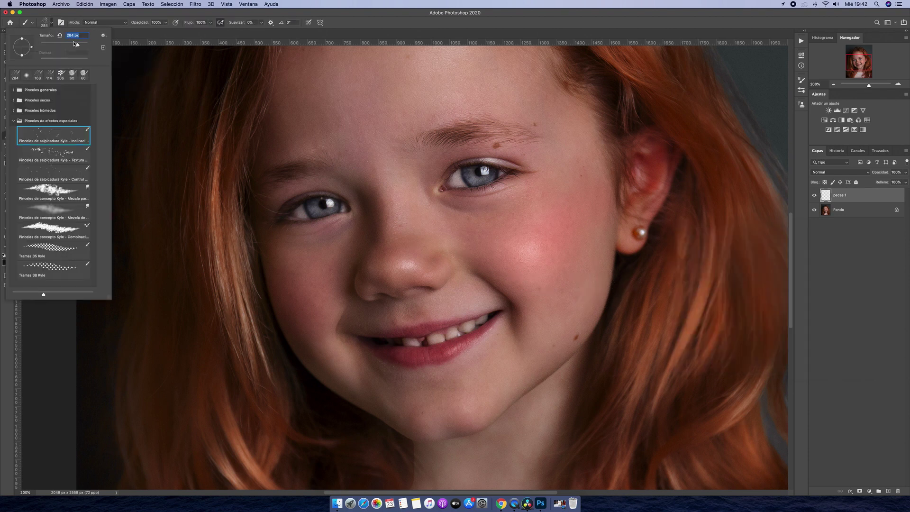
pyautogui.moveTo(74, 43); pyautogui.dragTo(75, 45)
pyautogui.click(432, 242)
pyautogui.click(521, 240)
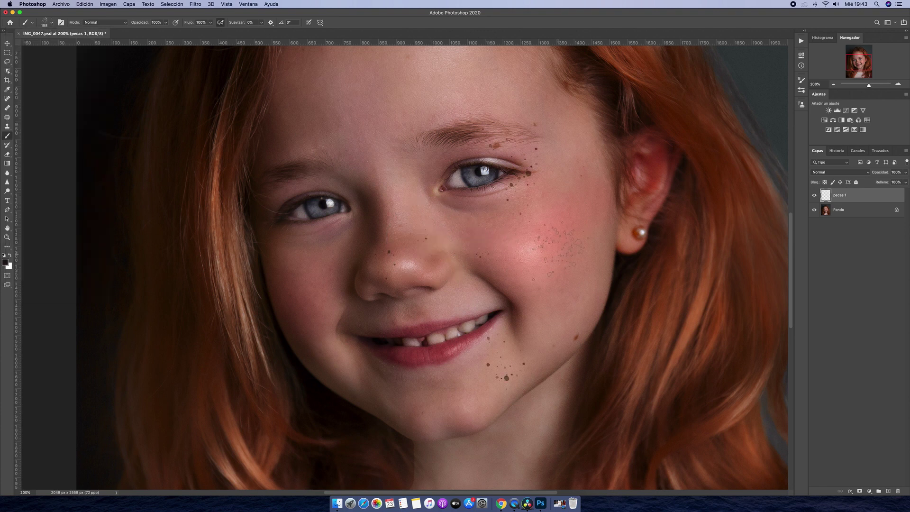
pyautogui.click(553, 246)
pyautogui.click(434, 227)
pyautogui.click(531, 247)
pyautogui.click(306, 280)
pyautogui.click(358, 274)
pyautogui.click(346, 311)
pyautogui.click(550, 312)
# Enlarge the brush to 218 px and add more freckles on the right cheek
pyautogui.click(52, 22)
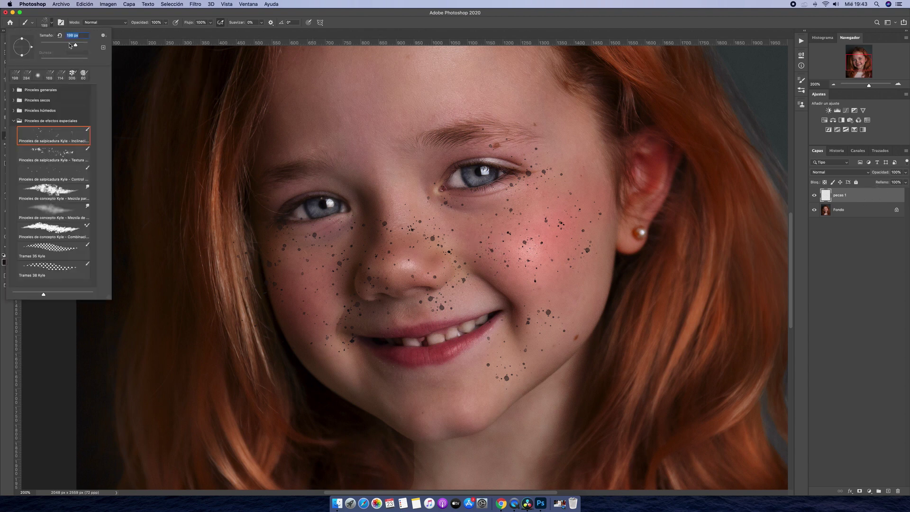
pyautogui.moveTo(74, 46); pyautogui.dragTo(79, 45)
pyautogui.click(341, 286)
pyautogui.click(540, 260)
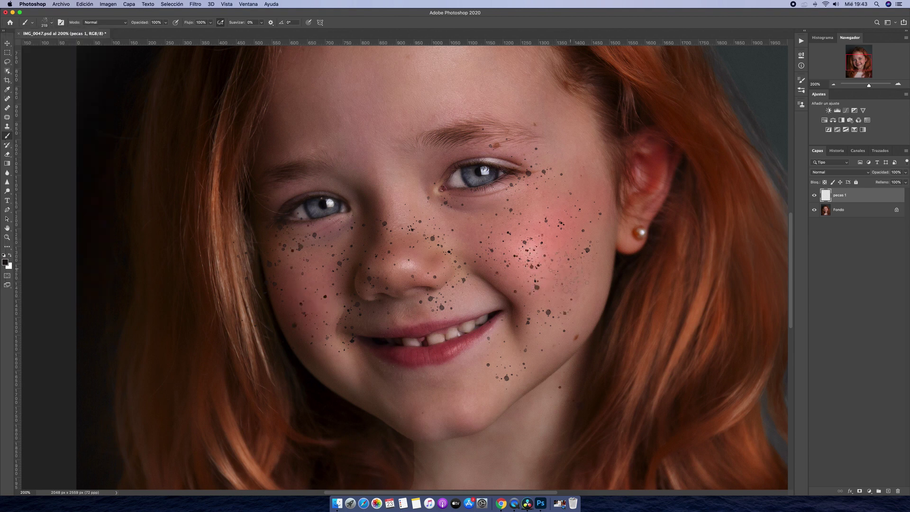
pyautogui.click(583, 275)
pyautogui.click(550, 261)
# Add freckles above the right eyebrow and zoom out to review them
pyautogui.click(504, 127)
pyautogui.press('super+minus')
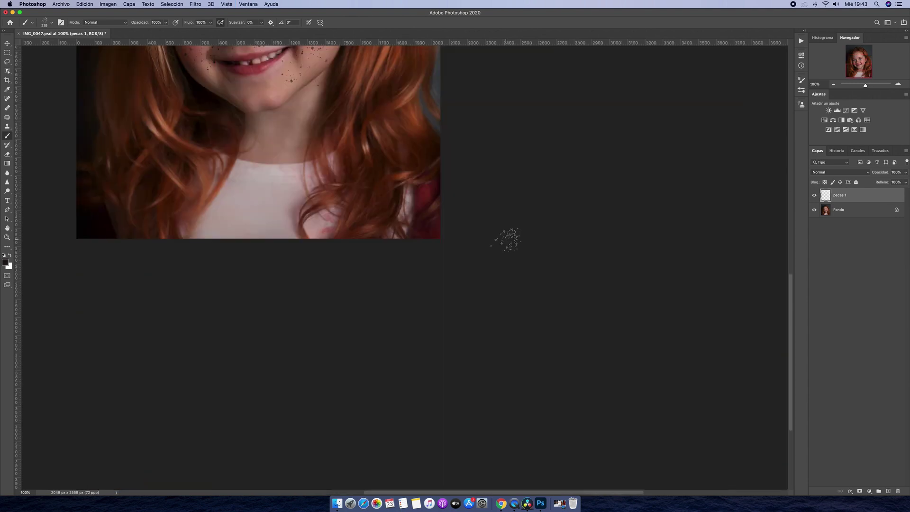
pyautogui.scroll(5, 507, 240)
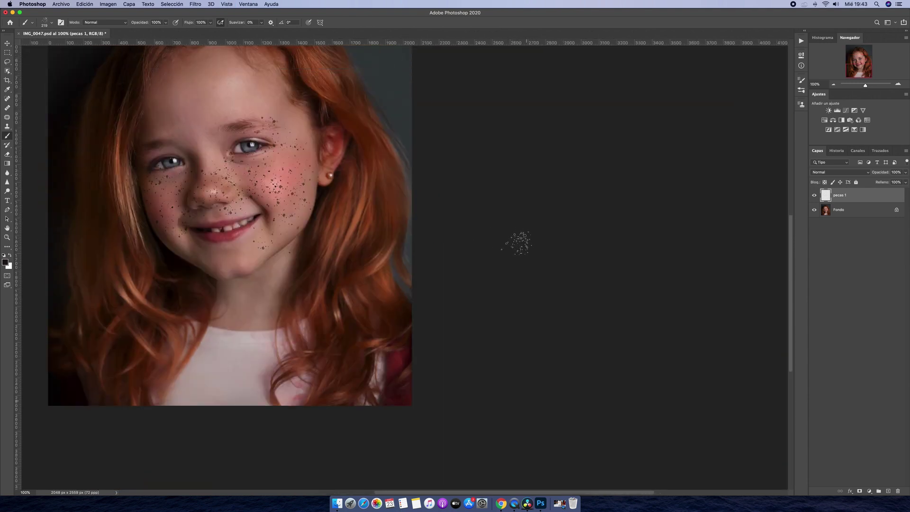
pyautogui.hscroll(-2, 507, 242)
pyautogui.hscroll(-8, 507, 242)
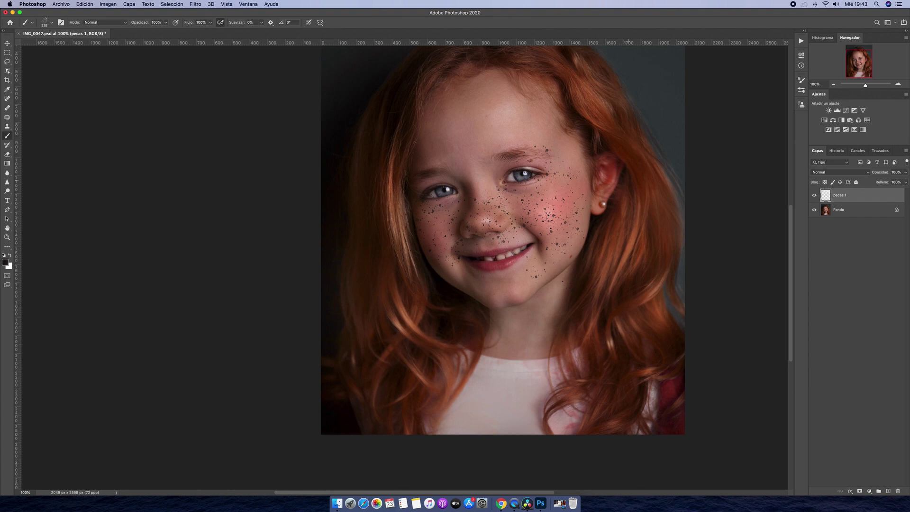
pyautogui.moveTo(866, 85); pyautogui.dragTo(868, 87)
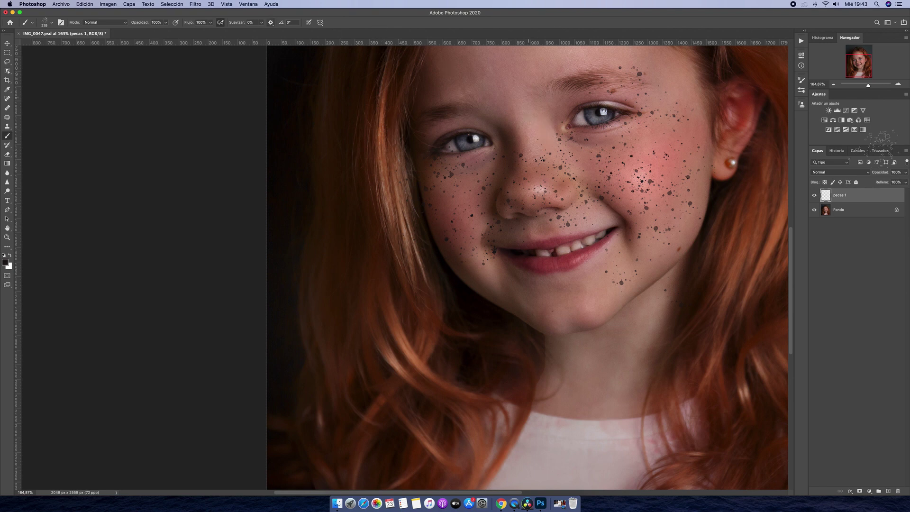
# Apply a Desenfoque gaussiano of about 5 px radius to the freckles
pyautogui.click(195, 4)
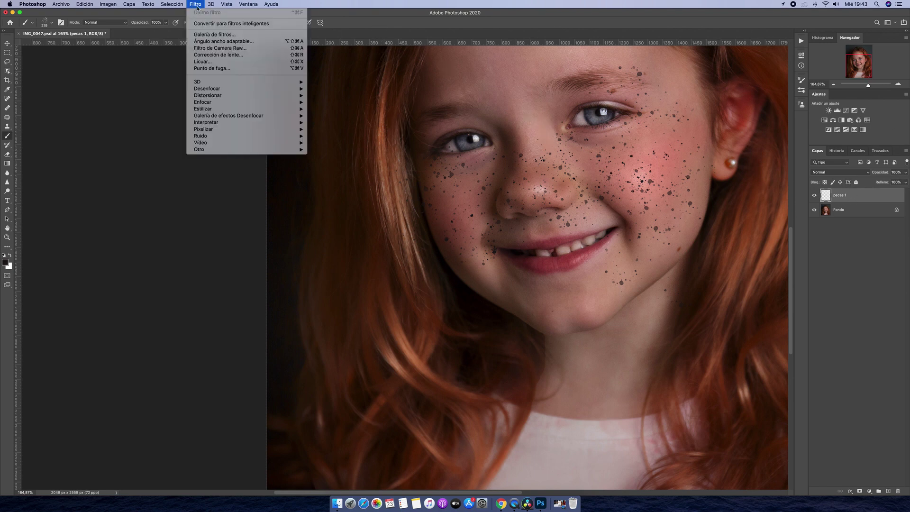
pyautogui.moveTo(206, 88)
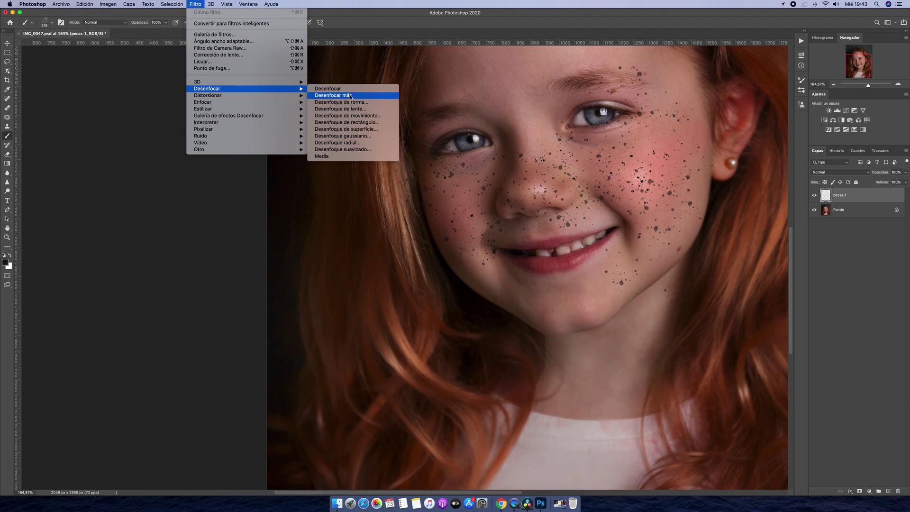
pyautogui.click(360, 135)
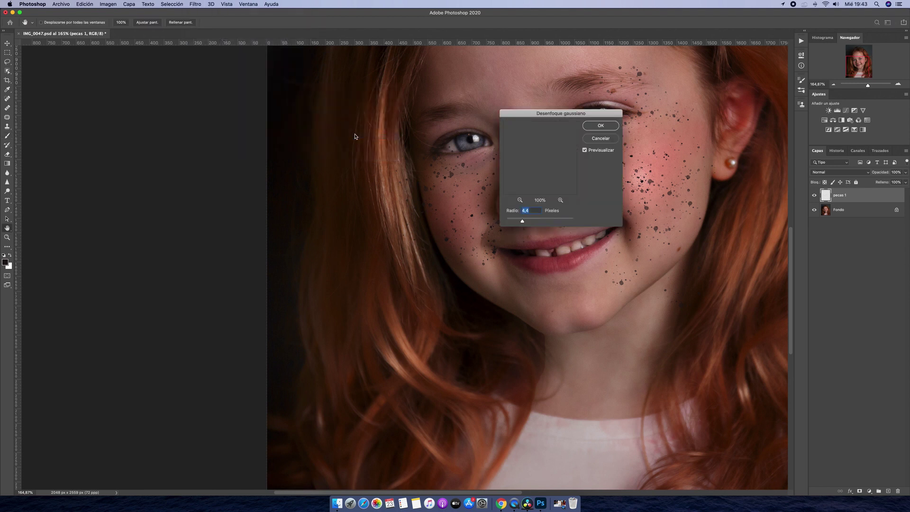
pyautogui.moveTo(612, 114); pyautogui.dragTo(319, 113)
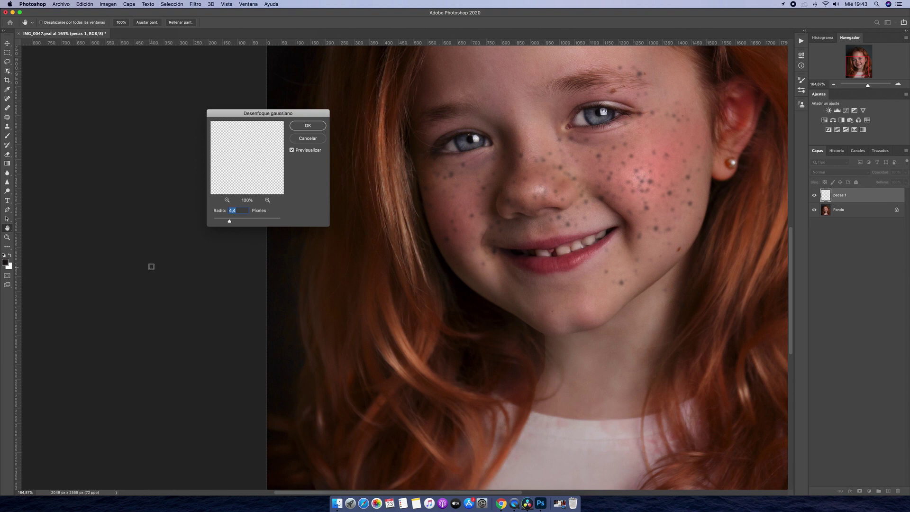
pyautogui.moveTo(229, 221); pyautogui.dragTo(231, 221)
pyautogui.moveTo(231, 223); pyautogui.dragTo(232, 223)
pyautogui.press('super+1')
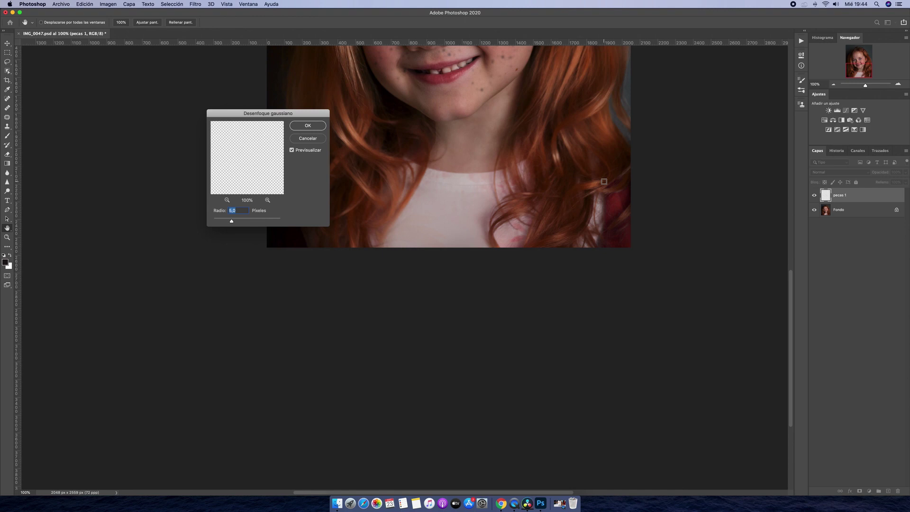
pyautogui.scroll(4, 603, 181)
pyautogui.scroll(5, 604, 181)
pyautogui.scroll(2, 602, 180)
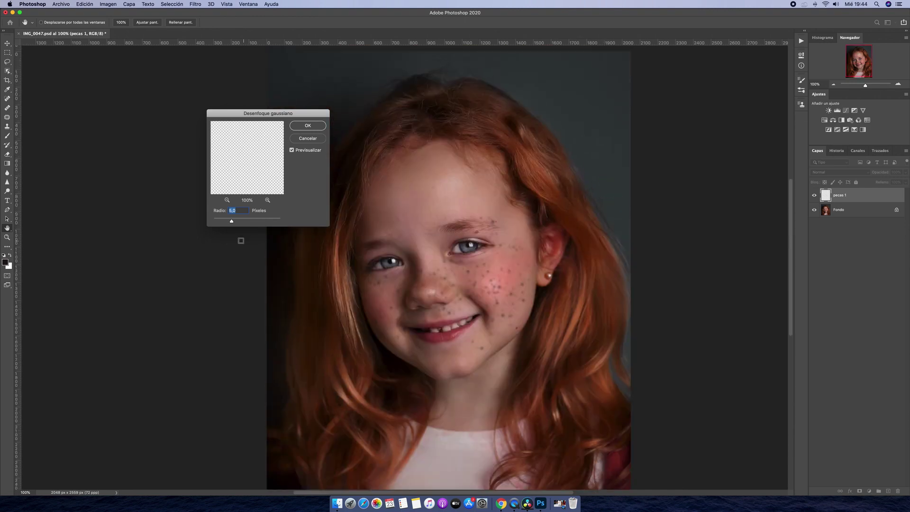
pyautogui.click(309, 127)
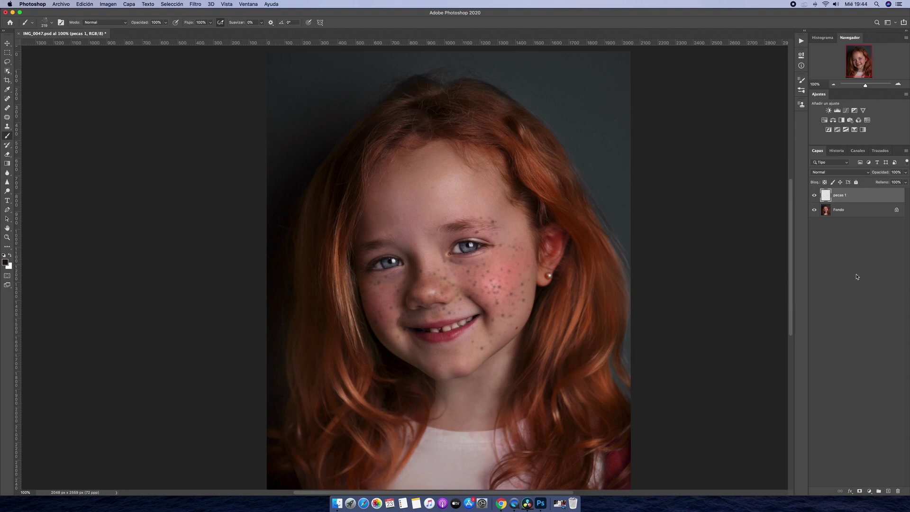
# Add a new layer above pecas 1 and sample a dark reddish-brown from the hair
pyautogui.moveTo(870, 88); pyautogui.dragTo(872, 88)
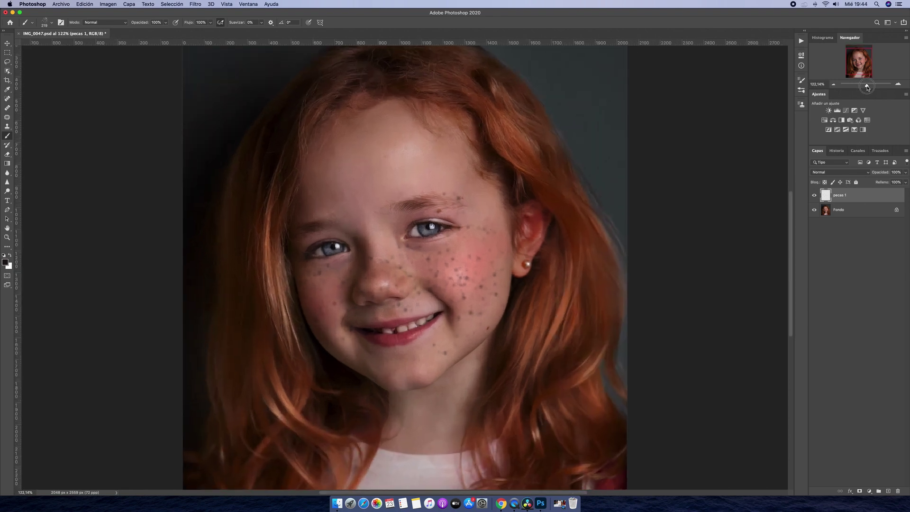
pyautogui.click(888, 491)
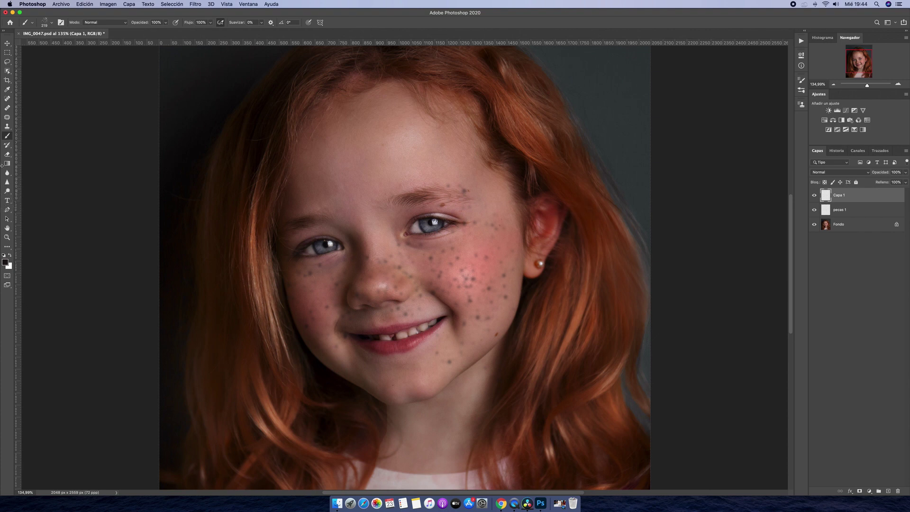
pyautogui.click(7, 247)
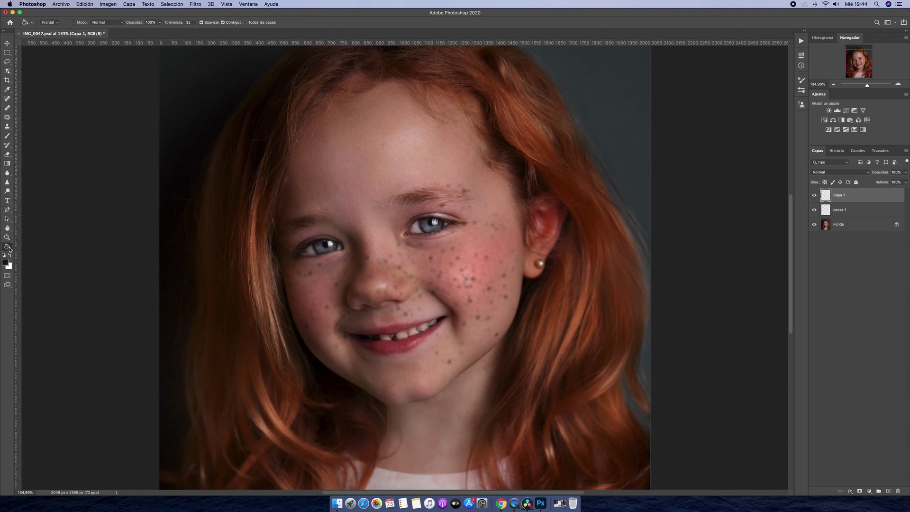
pyautogui.rightClick(9, 250)
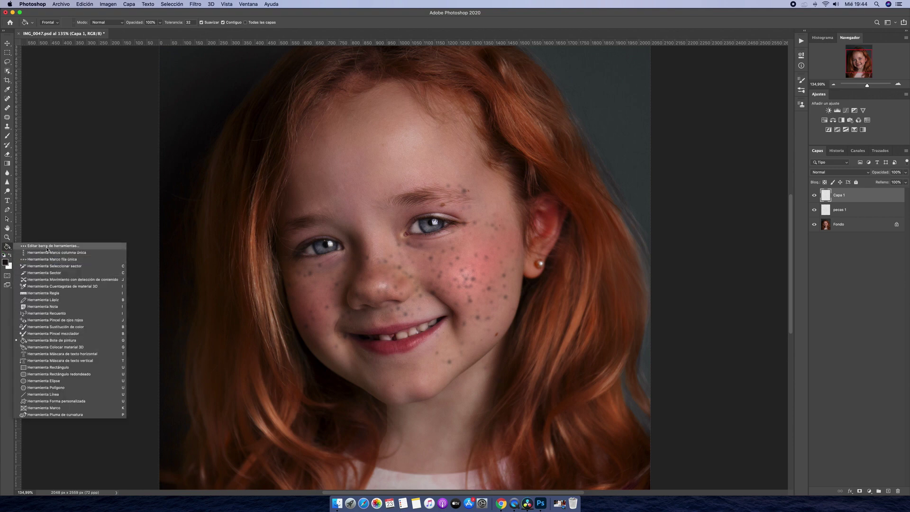
pyautogui.click(51, 246)
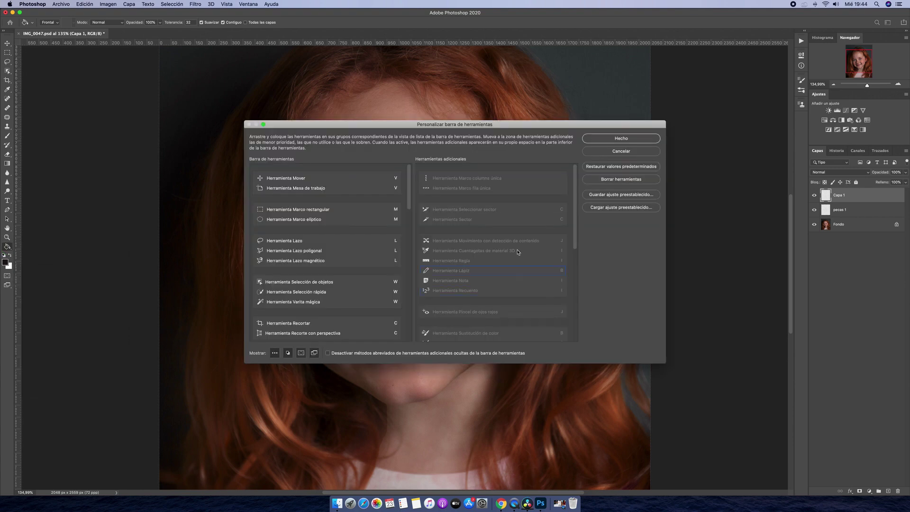
pyautogui.click(622, 151)
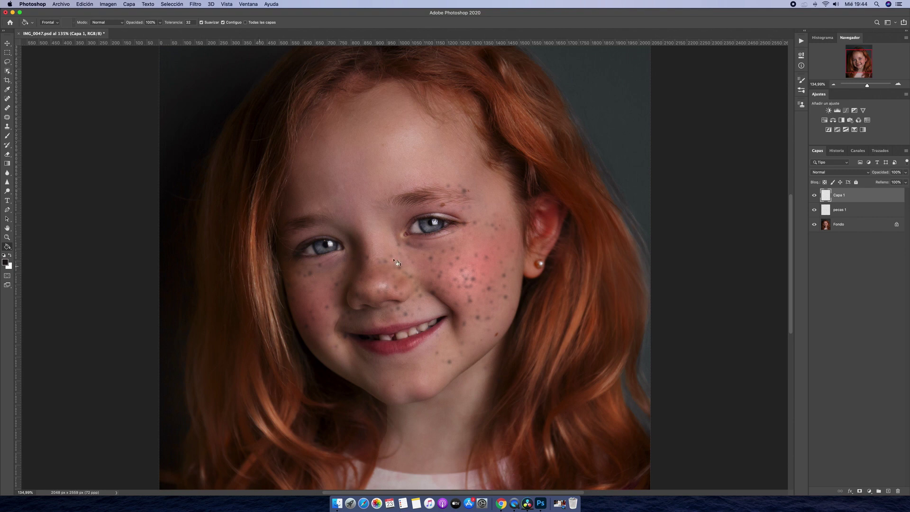
pyautogui.keyDown('alt'); pyautogui.click(562, 261); pyautogui.keyUp('alt')
# Rename the layer 'color', fill it reddish-brown, and clip it to pecas 1
pyautogui.doubleClick(841, 195)
pyautogui.write('color')
pyautogui.click(457, 237)
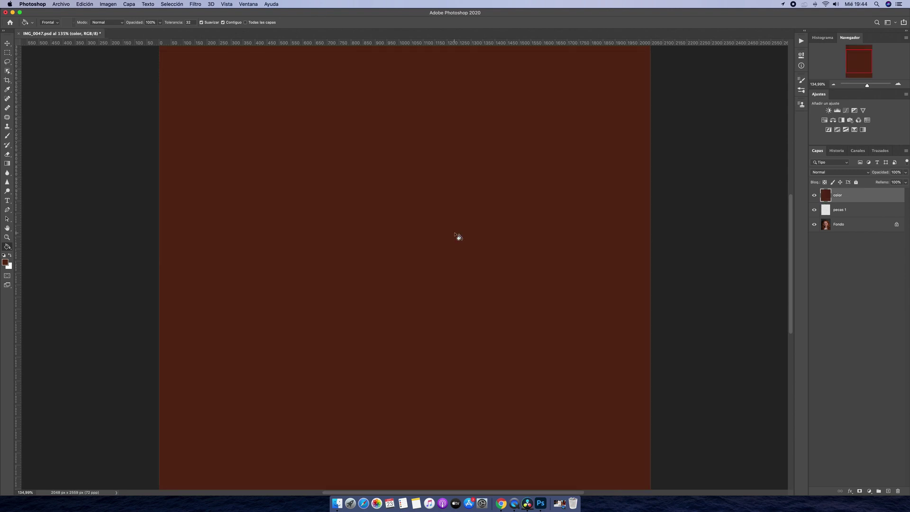
pyautogui.rightClick(855, 198)
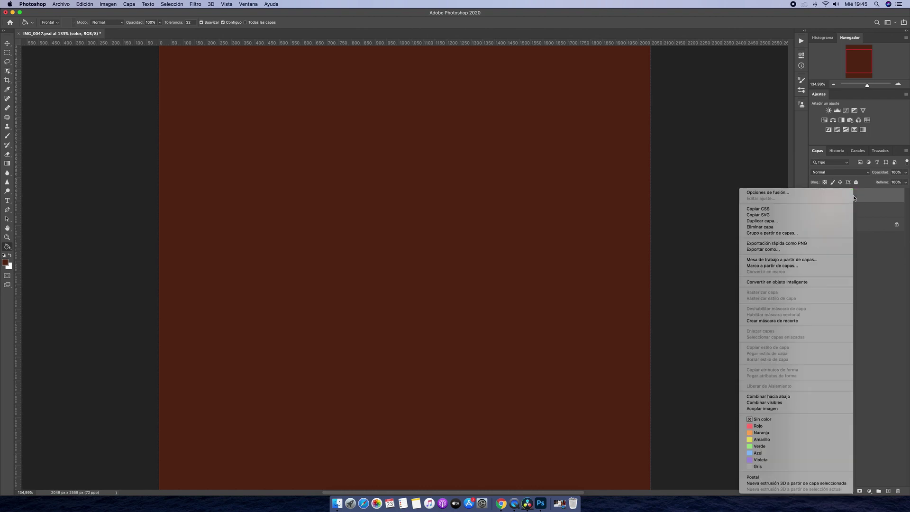
pyautogui.click(782, 322)
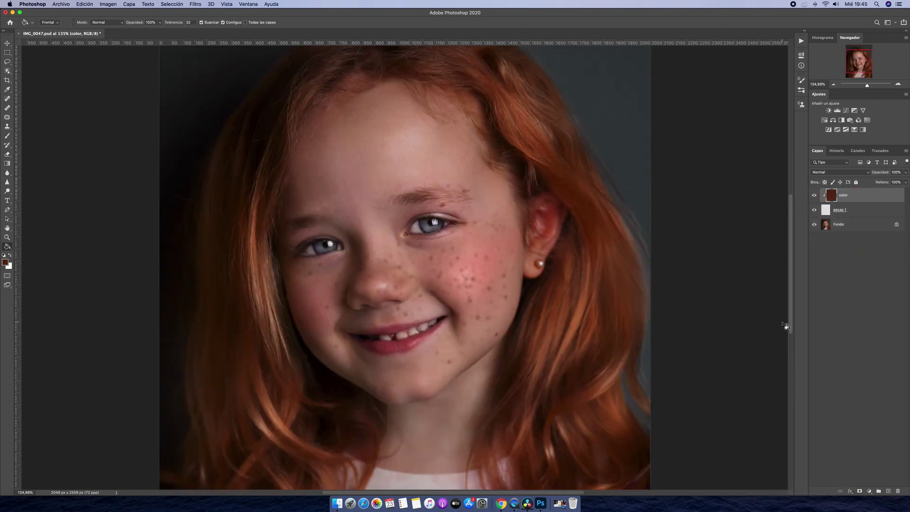
# Pick a slightly brighter brown foreground colour and zoom to 200% on the face
pyautogui.doubleClick(835, 197)
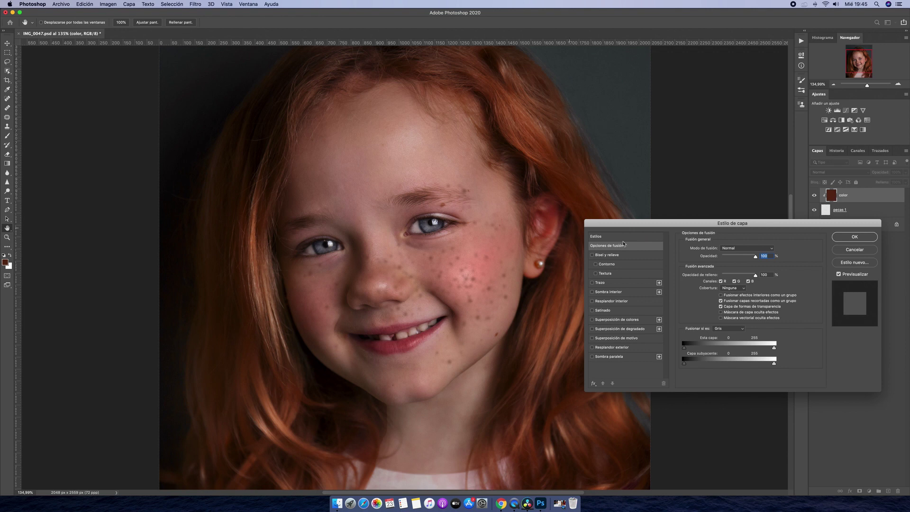
pyautogui.click(846, 251)
pyautogui.press('g')
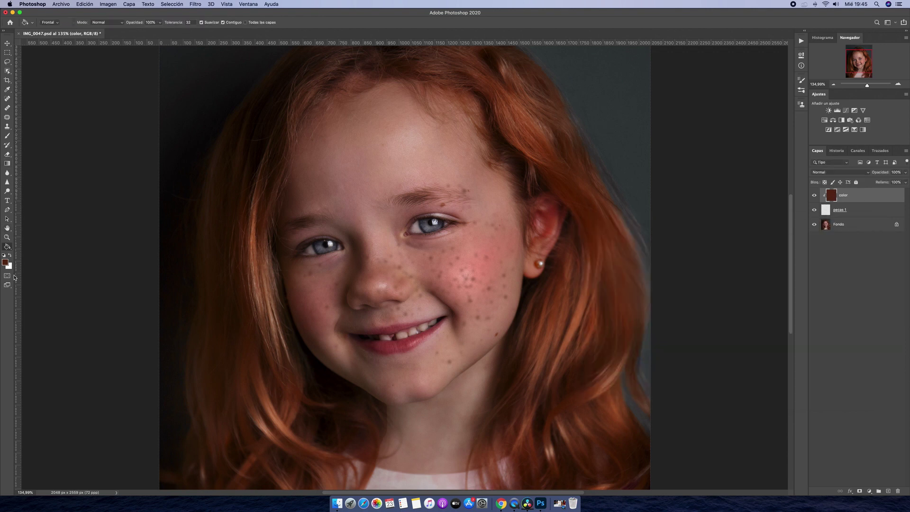
pyautogui.click(5, 262)
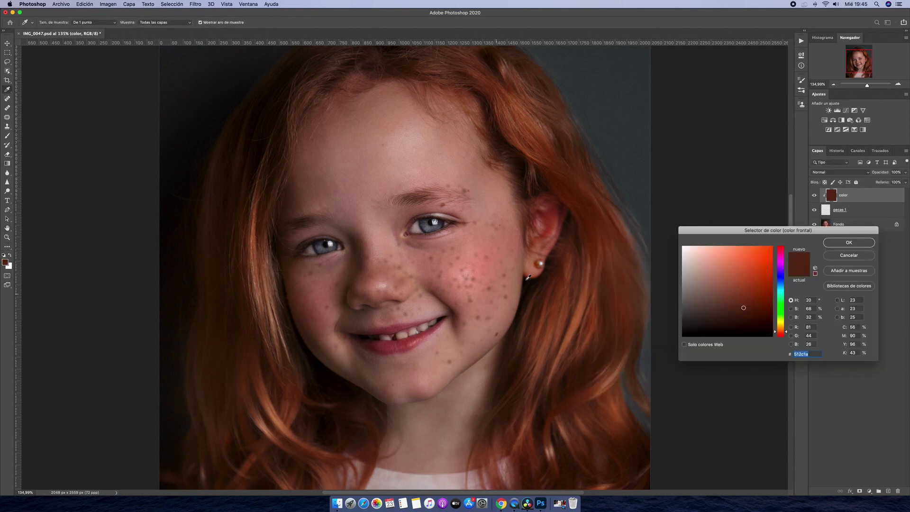
pyautogui.click(746, 302)
pyautogui.click(847, 243)
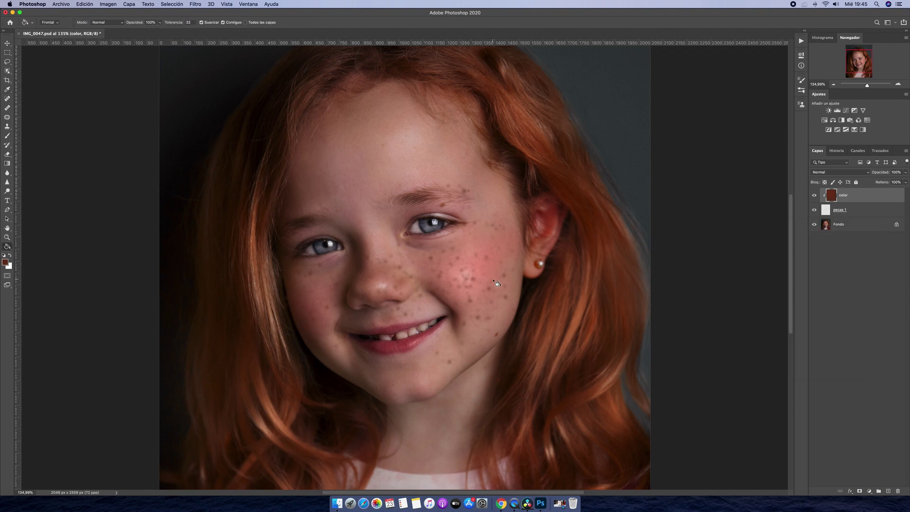
pyautogui.press('super+plus')
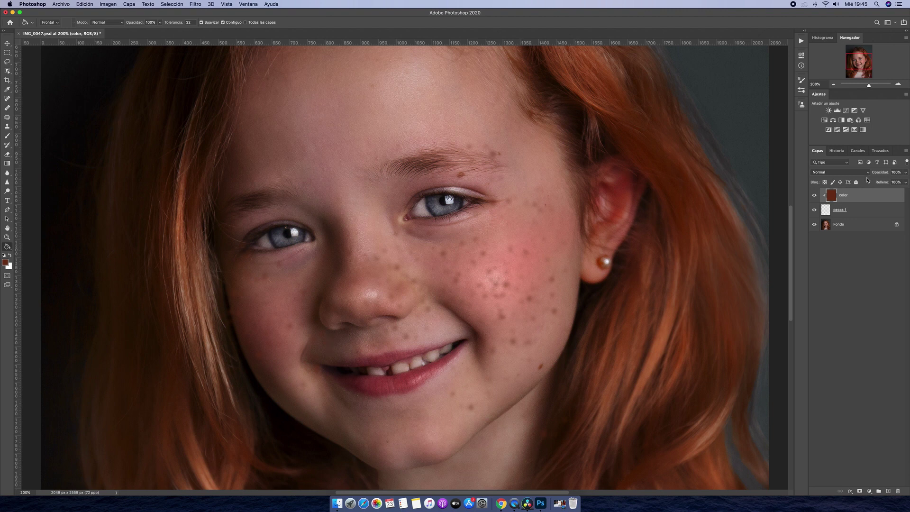
# Add a layer mask to pecas 1 and set up a black soft round brush at about 72 px
pyautogui.click(858, 213)
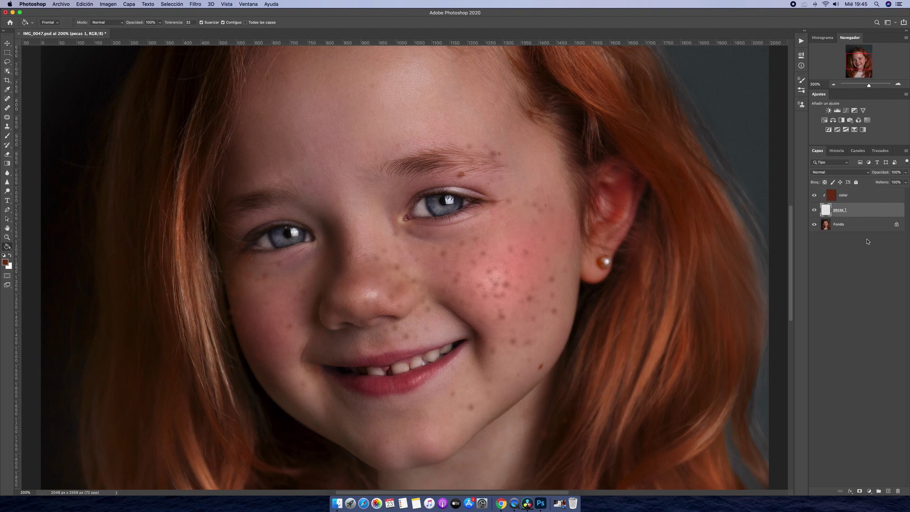
pyautogui.click(859, 492)
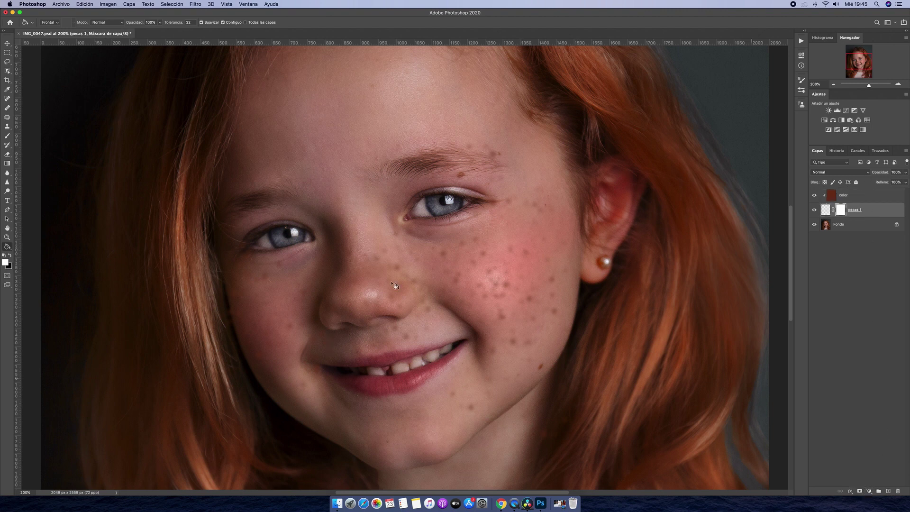
pyautogui.click(7, 136)
pyautogui.click(10, 255)
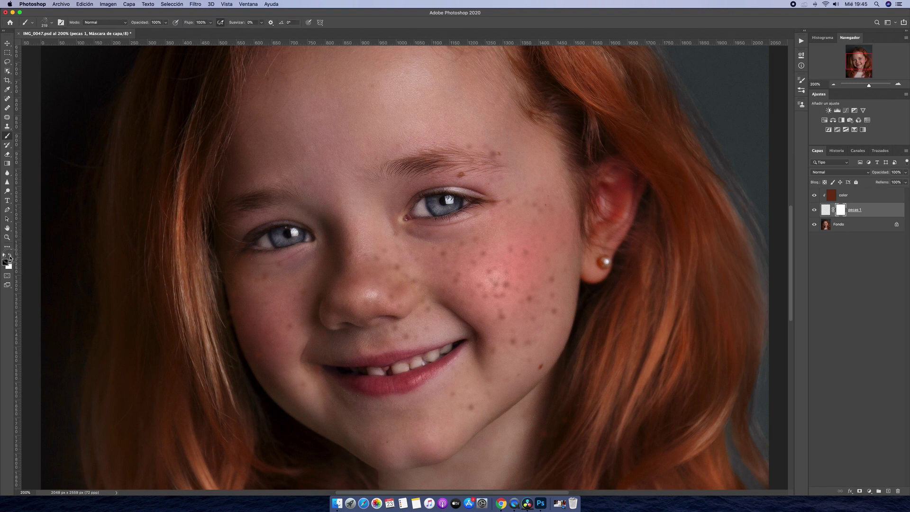
pyautogui.click(52, 23)
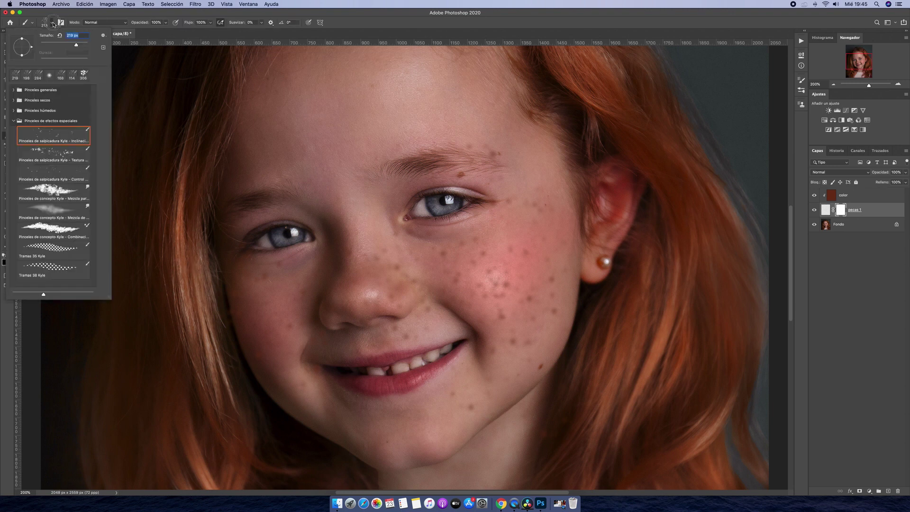
pyautogui.click(49, 76)
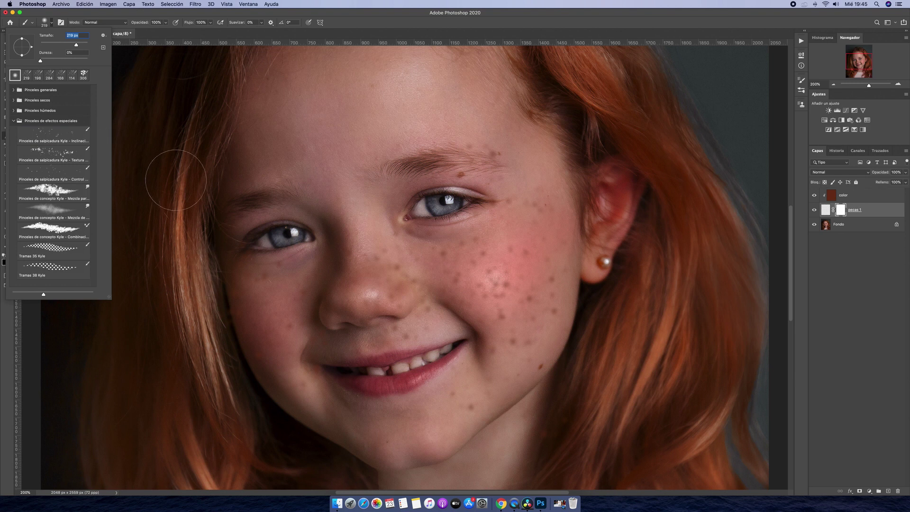
pyautogui.moveTo(334, 374); pyautogui.dragTo(281, 377)
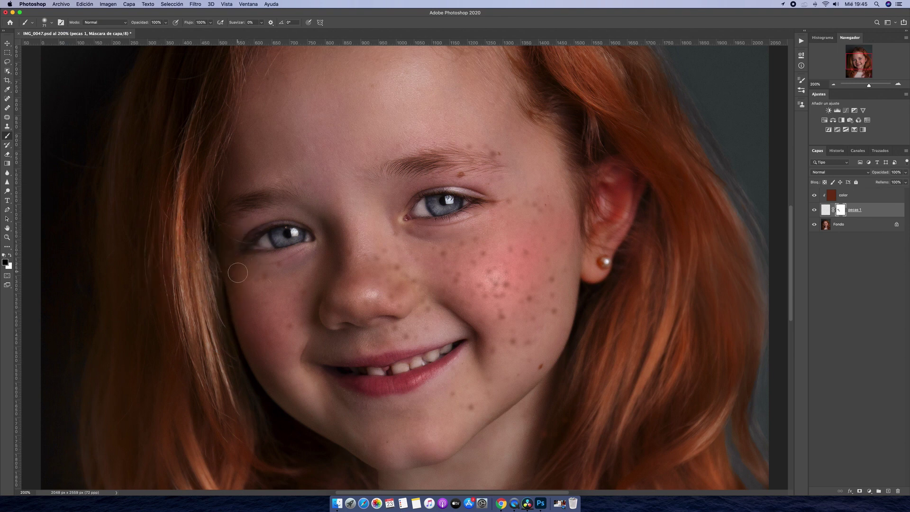
# Paint out freckles beside the eye and on the left cheek, then target the layer content
pyautogui.moveTo(228, 241); pyautogui.dragTo(239, 307)
pyautogui.press('super+minus')
pyautogui.scroll(2, 568, 378)
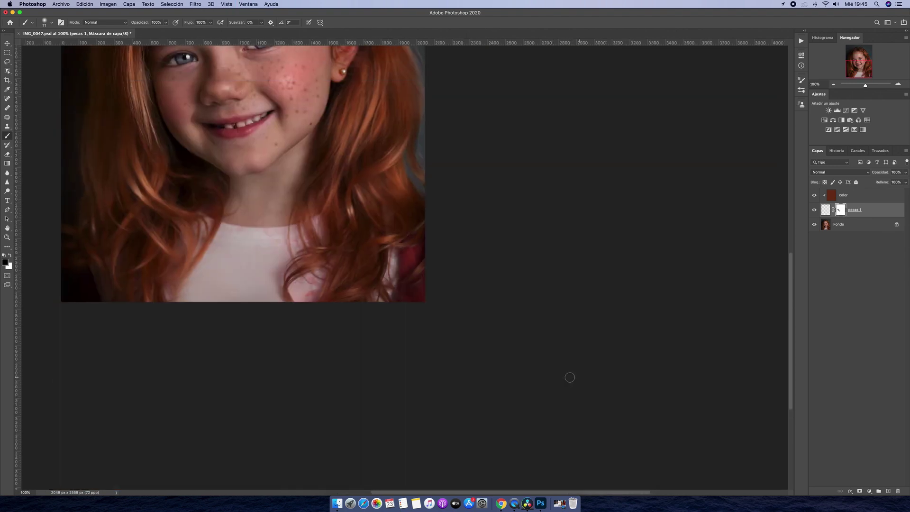
pyautogui.scroll(2, 569, 378)
pyautogui.scroll(2, 562, 376)
pyautogui.scroll(1, 351, 256)
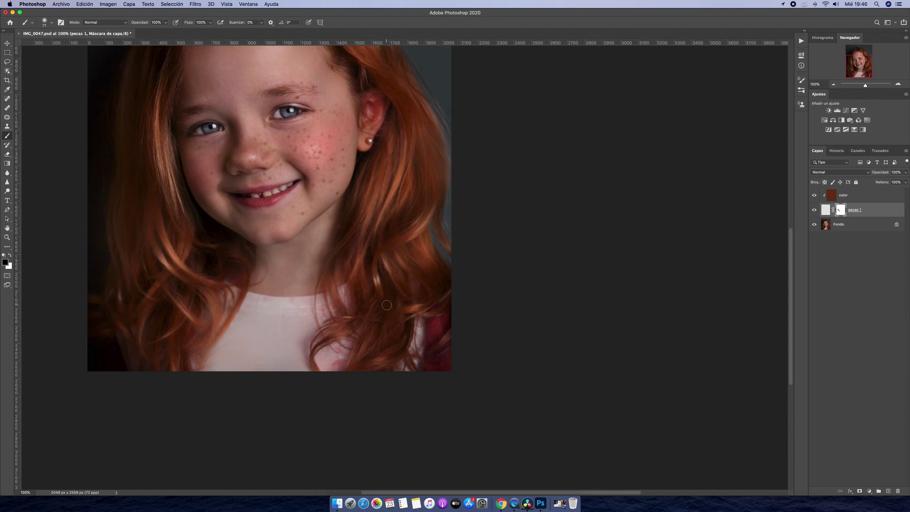
pyautogui.scroll(1, 323, 204)
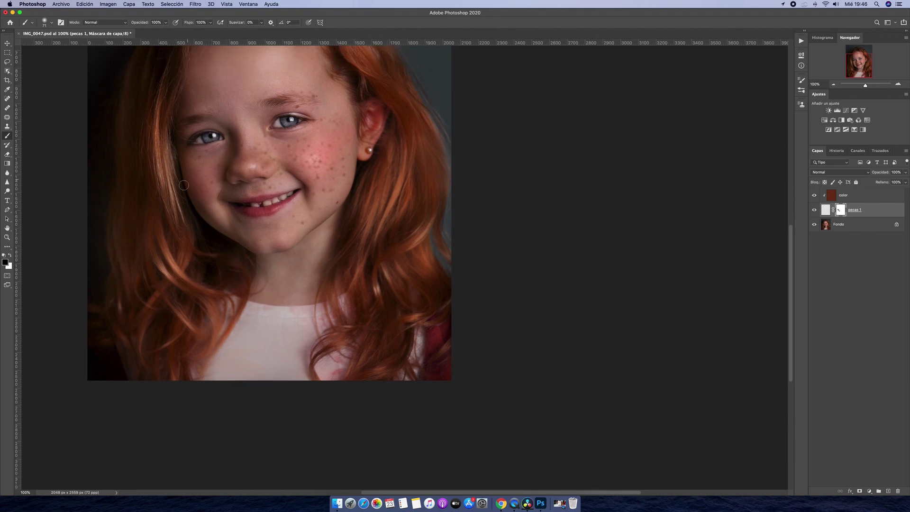
pyautogui.scroll(1, 320, 187)
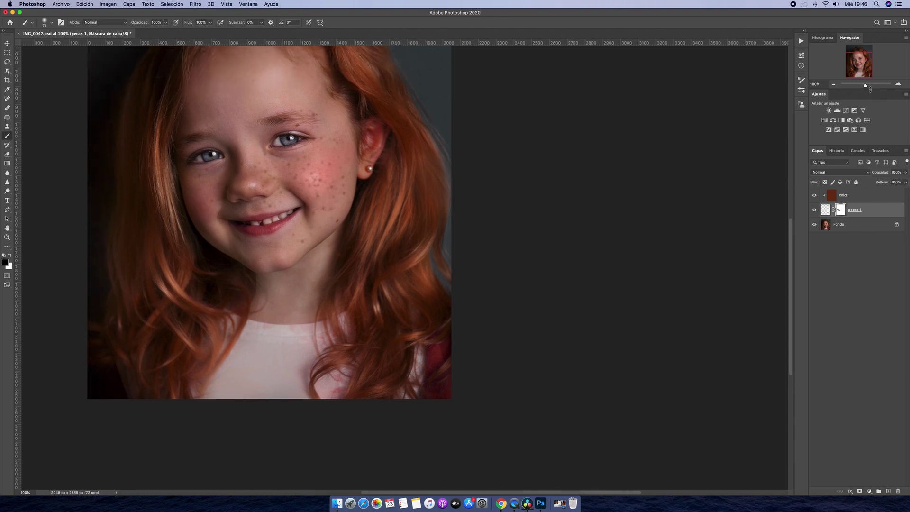
pyautogui.moveTo(870, 88); pyautogui.dragTo(868, 86)
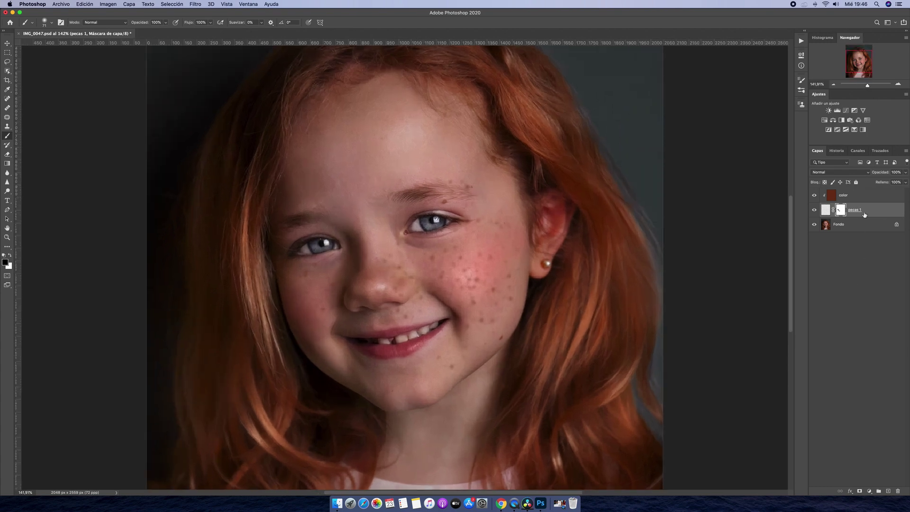
pyautogui.press('super+2')
# Duplicate the pecas 1 and color layers and move the copy up onto the forehead
pyautogui.keyDown('shift'); pyautogui.click(868, 200); pyautogui.keyUp('shift')
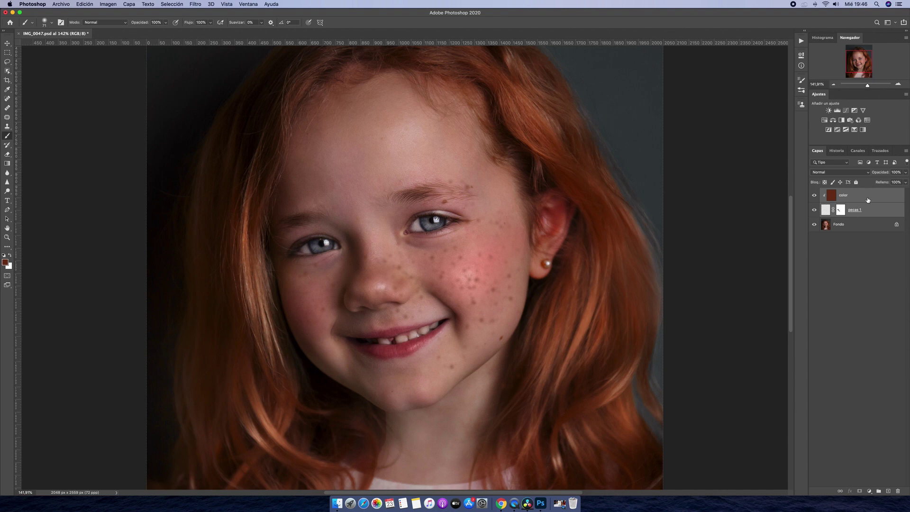
pyautogui.press('super+j')
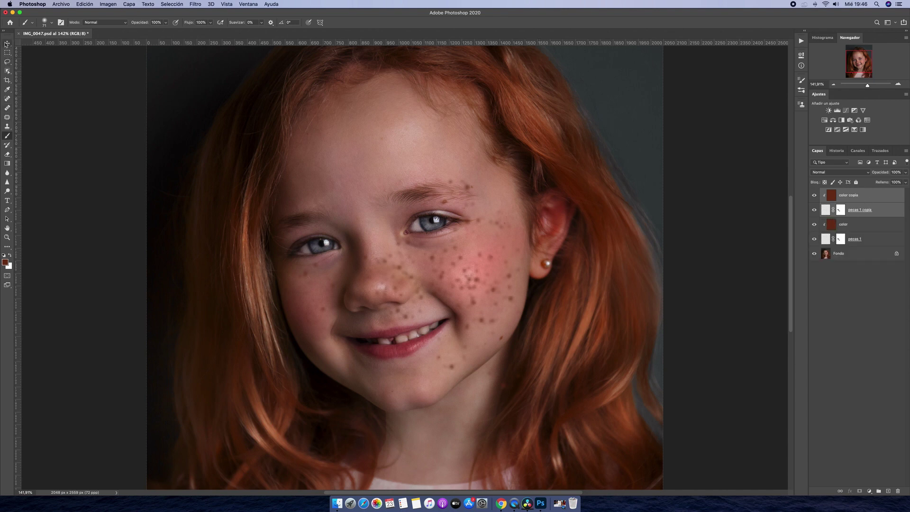
pyautogui.click(7, 43)
pyautogui.moveTo(496, 274)
pyautogui.mouseDown()
pyautogui.moveTo(405, 188)
pyautogui.moveTo(374, 181)
pyautogui.mouseUp()
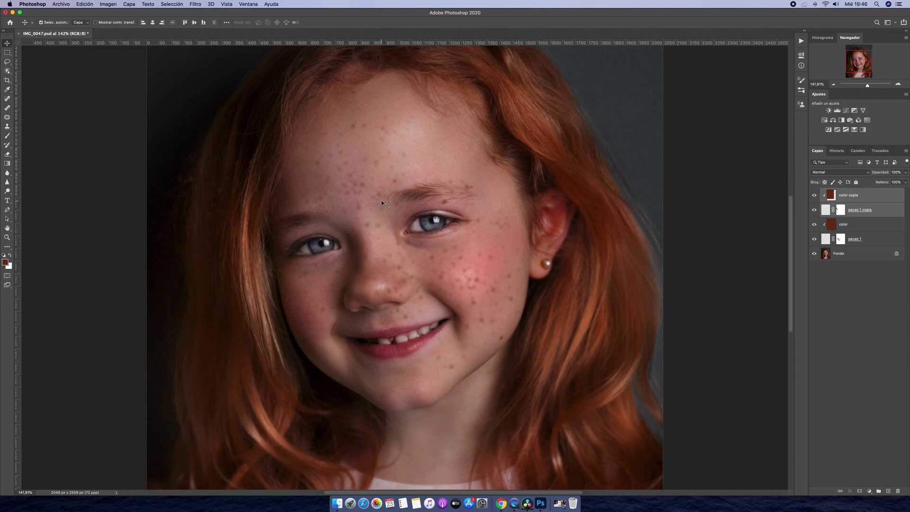
# Free-transform the copied freckles smaller and place them over the nose and cheeks
pyautogui.hotkey('ctrl', 't')
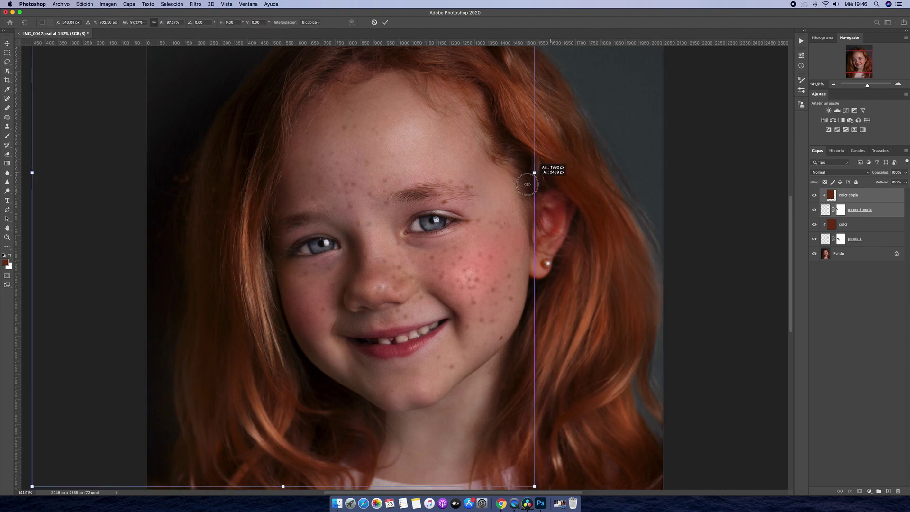
pyautogui.moveTo(549, 172); pyautogui.dragTo(444, 173)
pyautogui.moveTo(318, 189)
pyautogui.mouseDown()
pyautogui.moveTo(399, 171)
pyautogui.moveTo(386, 177)
pyautogui.mouseUp()
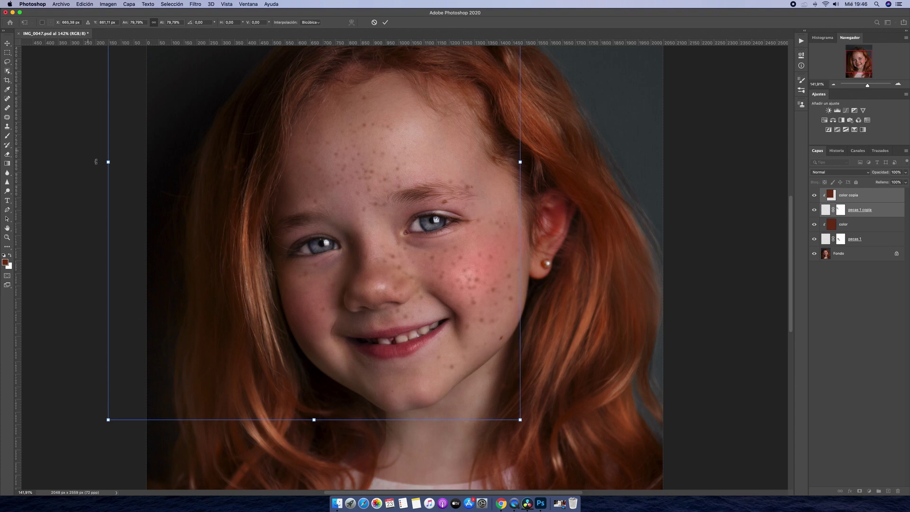
pyautogui.moveTo(107, 162); pyautogui.dragTo(206, 166)
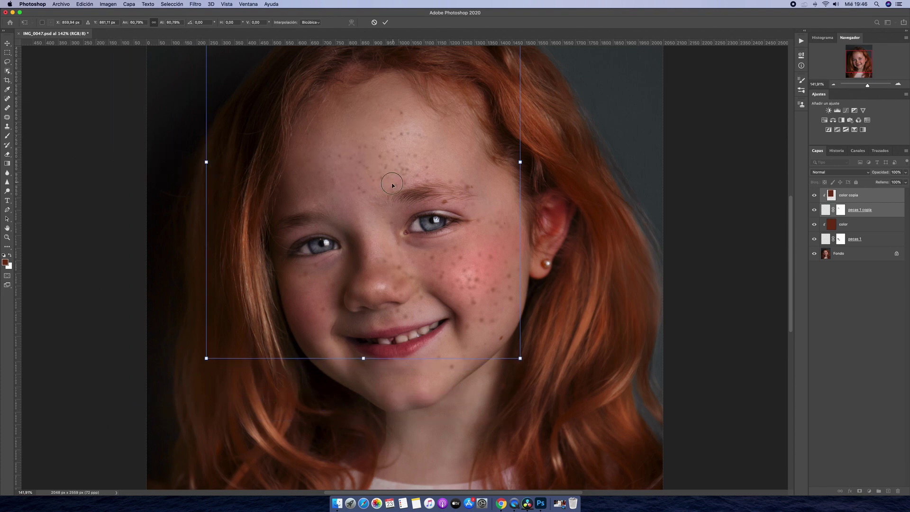
pyautogui.moveTo(392, 185); pyautogui.dragTo(370, 294)
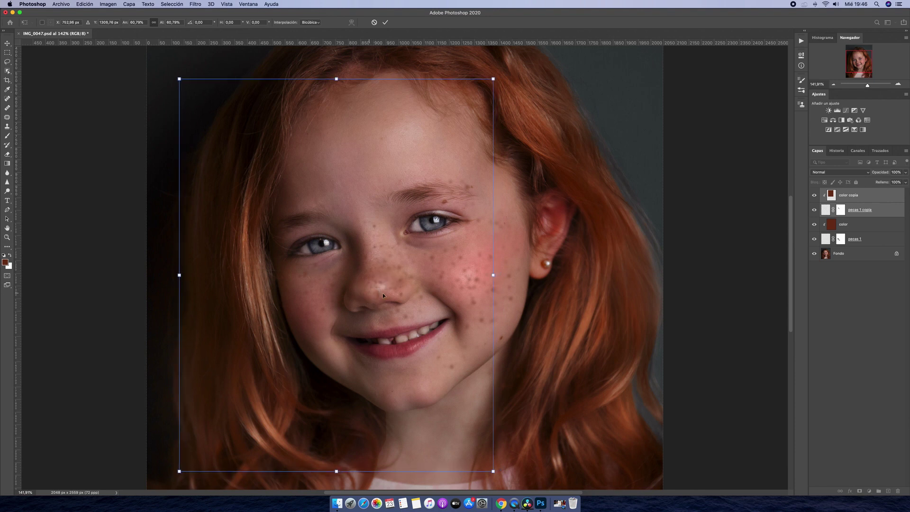
pyautogui.press('Return')
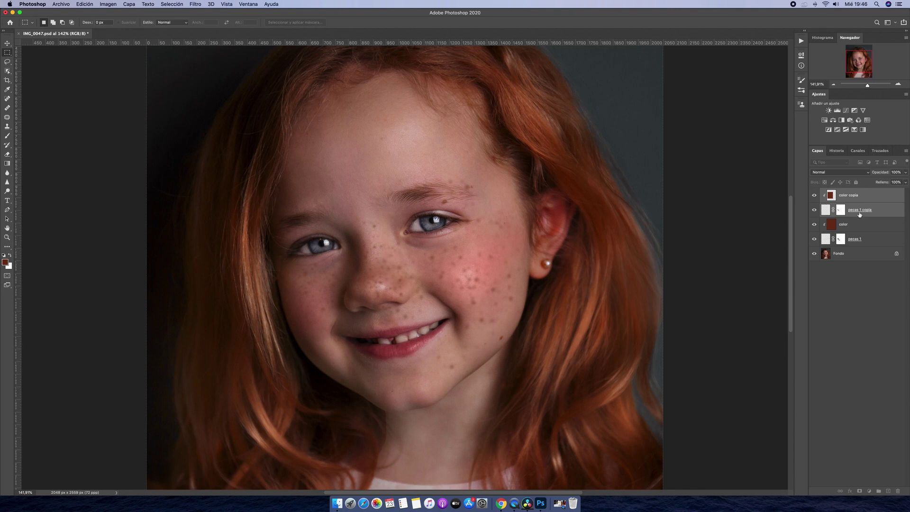
# Target the pecas 1 copia mask with the Brush tool, then deselect the layer
pyautogui.click(859, 214)
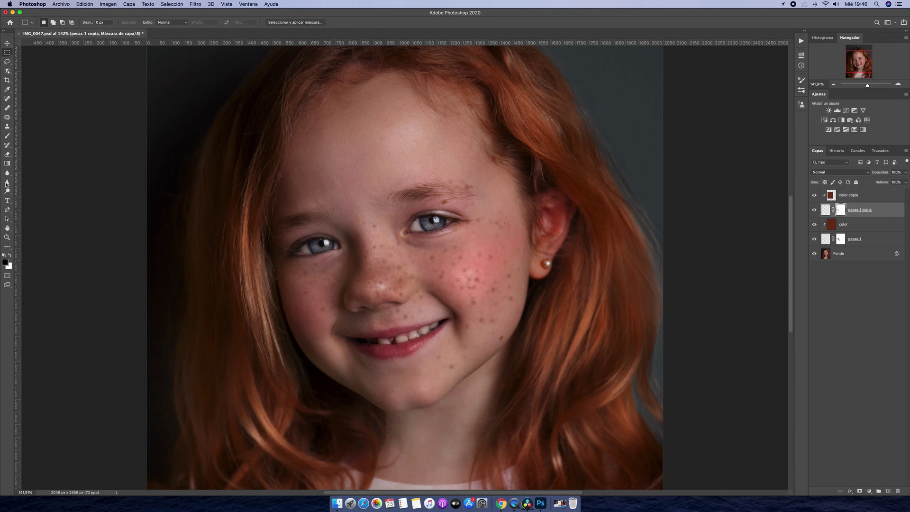
pyautogui.click(7, 136)
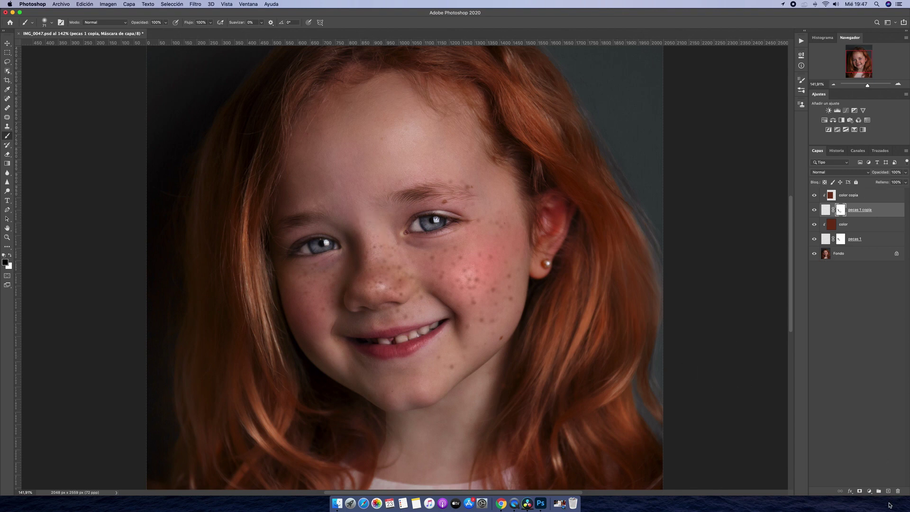
pyautogui.click(862, 292)
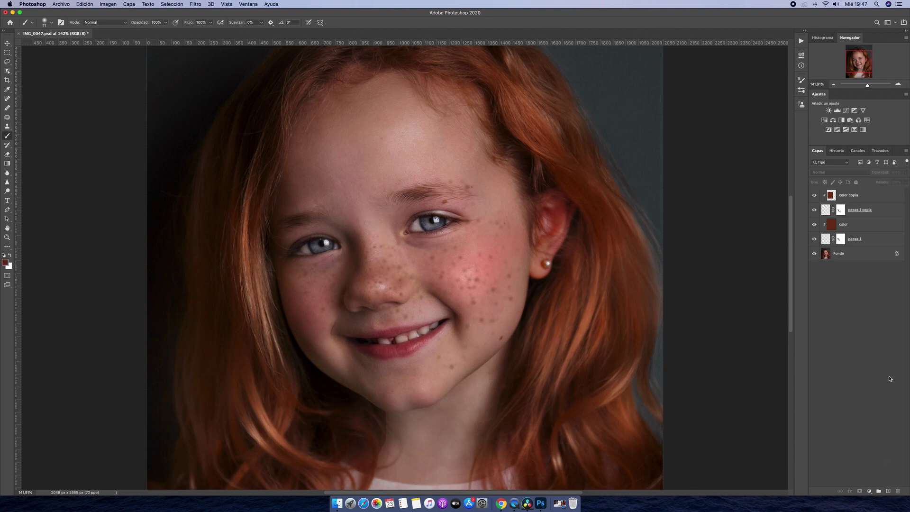
# Create a top layer named 'pecas 3' and rename 'pecas 1 copia' to 'pecas2'
pyautogui.click(889, 492)
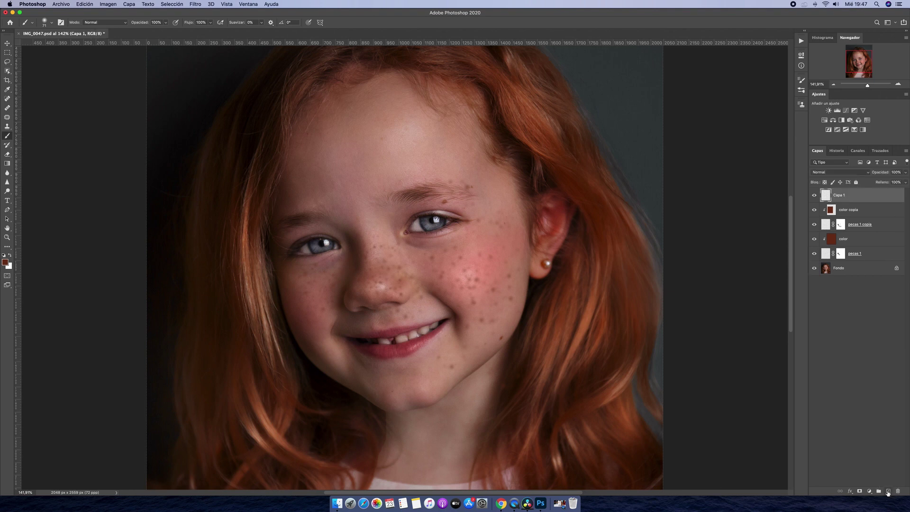
pyautogui.doubleClick(838, 195)
pyautogui.write('pecas 3')
pyautogui.doubleClick(867, 225)
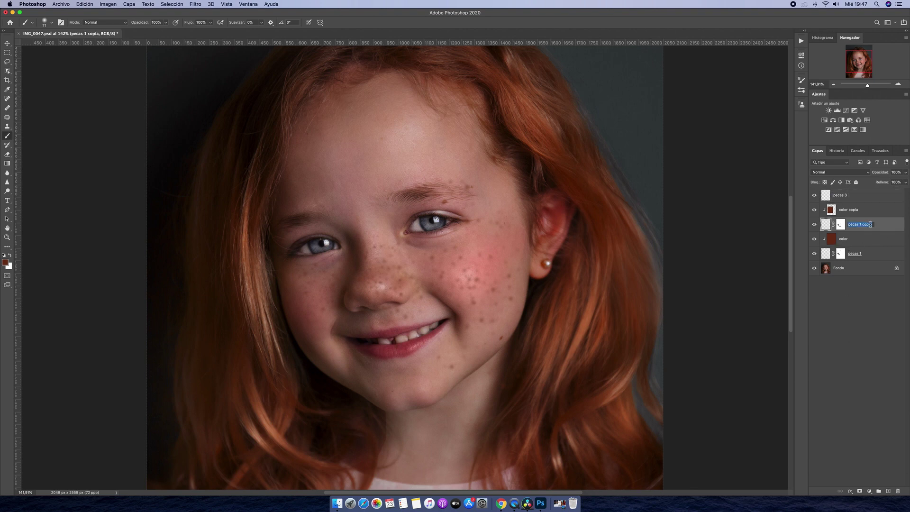
pyautogui.write('pecas2')
pyautogui.press('Return')
# On pecas 3, choose the Kyle splatter brush at 156 px
pyautogui.click(854, 199)
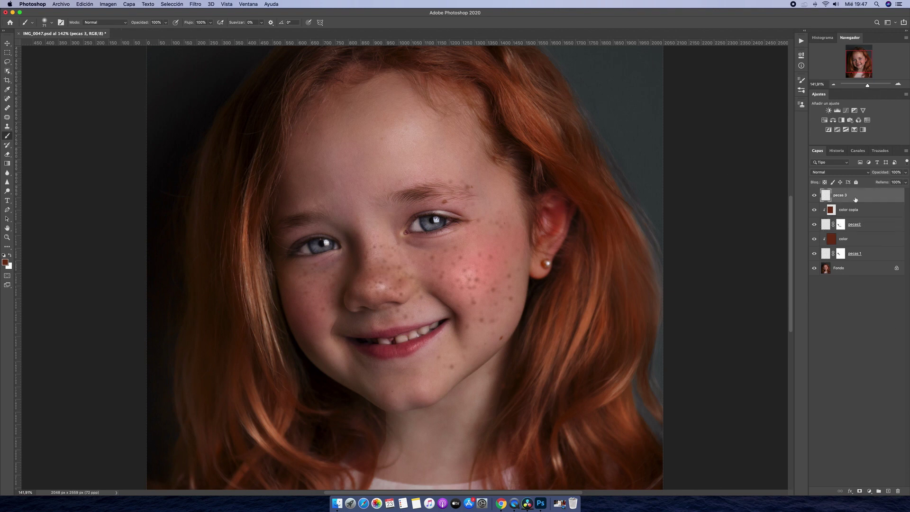
pyautogui.click(46, 26)
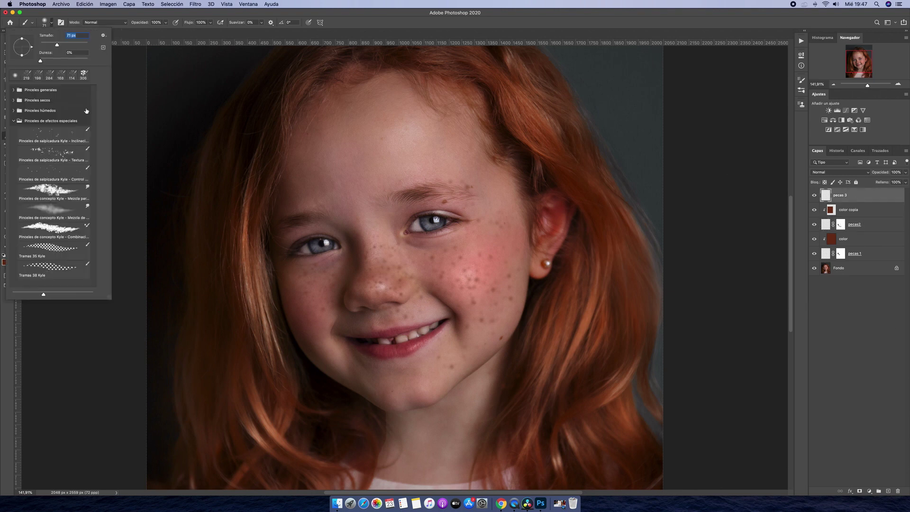
pyautogui.click(13, 120)
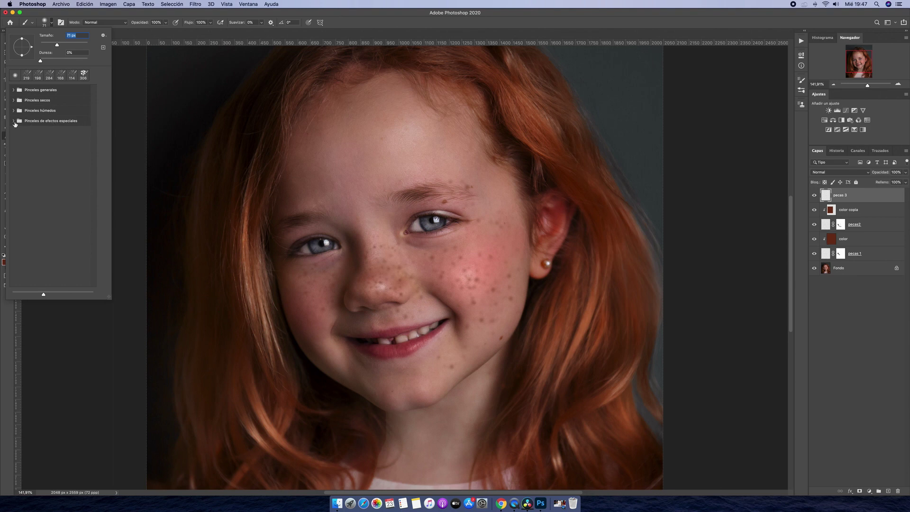
pyautogui.click(13, 120)
pyautogui.click(61, 138)
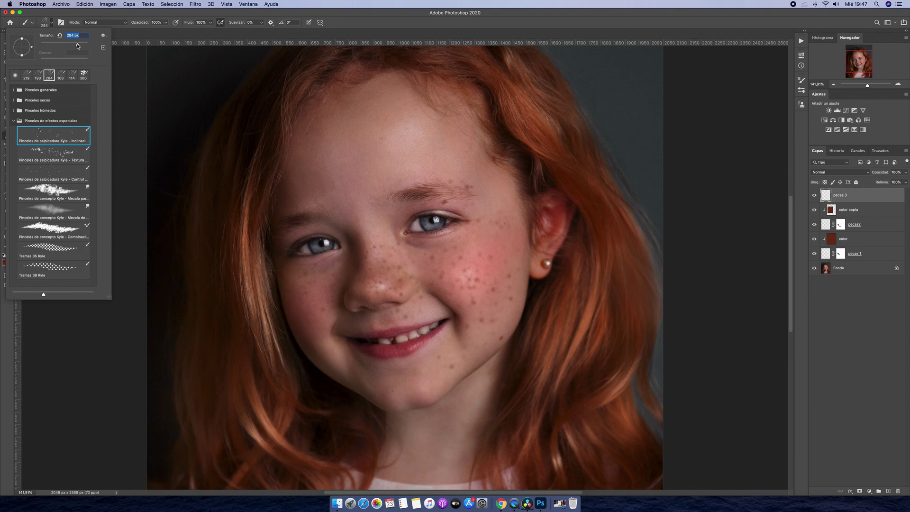
pyautogui.moveTo(78, 44); pyautogui.dragTo(70, 44)
pyautogui.click(11, 259)
# Set the foreground to 252121 and spatter dots over the nose bridge and both cheeks
pyautogui.click(10, 256)
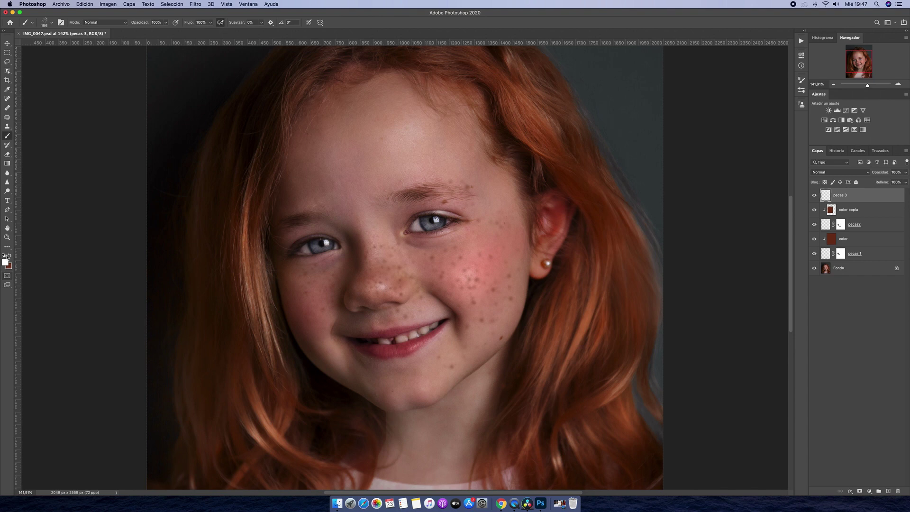
pyautogui.click(3, 256)
pyautogui.click(5, 262)
pyautogui.click(692, 323)
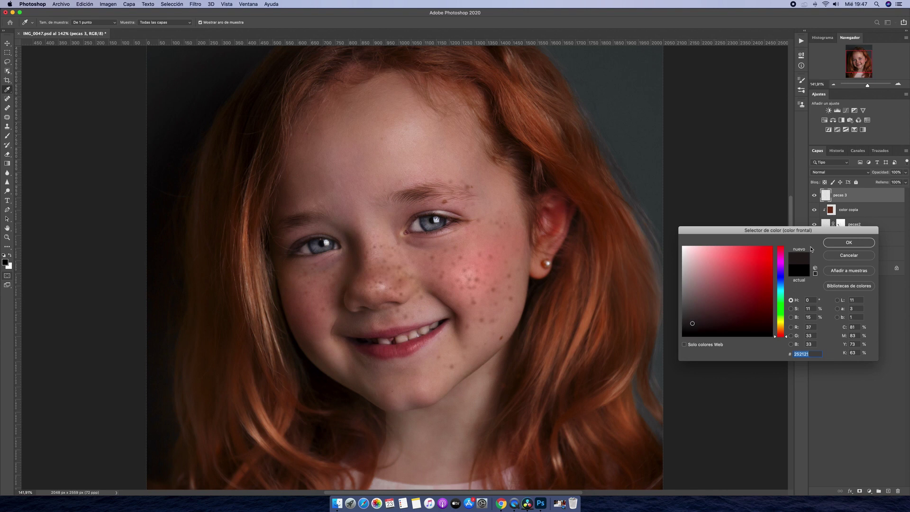
pyautogui.click(839, 242)
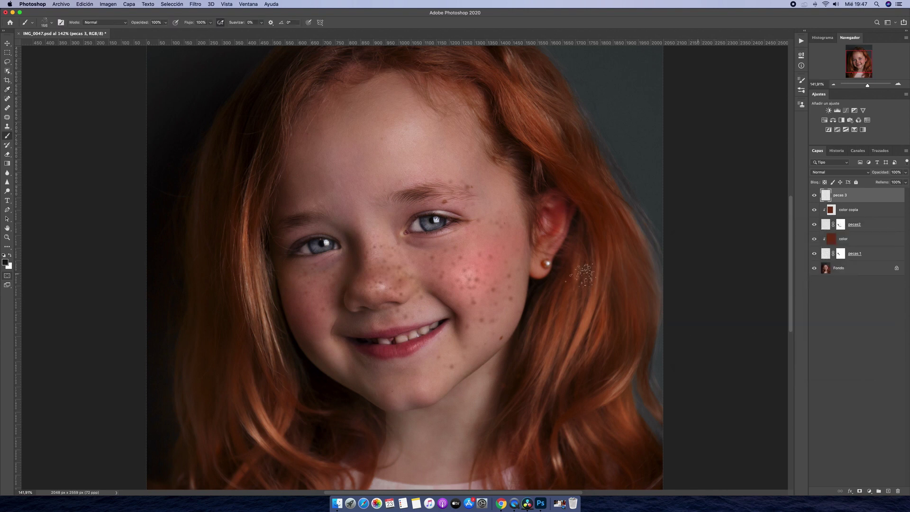
pyautogui.moveTo(357, 264); pyautogui.dragTo(379, 266)
pyautogui.moveTo(337, 287); pyautogui.dragTo(304, 308)
pyautogui.moveTo(456, 255); pyautogui.dragTo(498, 258)
# Soften the new pecas 3 freckle dots with a Gaussian blur of radius 4,7 px
pyautogui.click(108, 4)
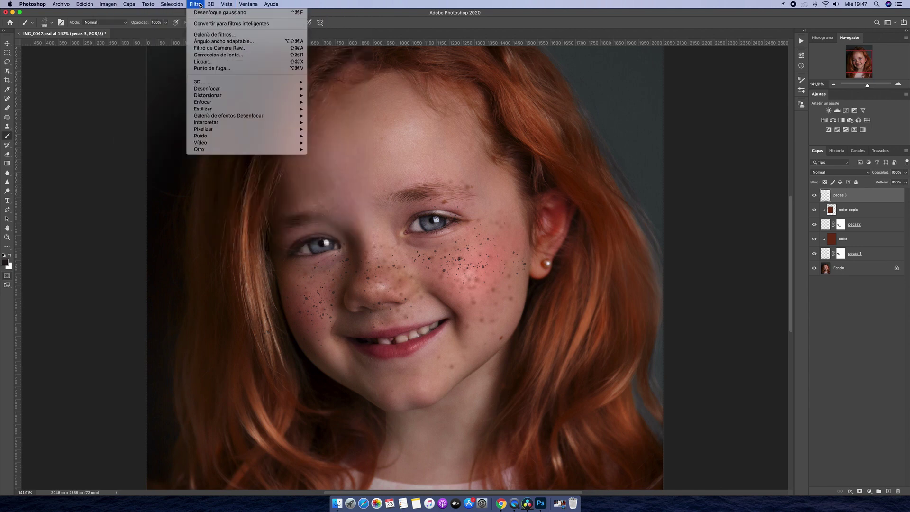
pyautogui.moveTo(207, 88)
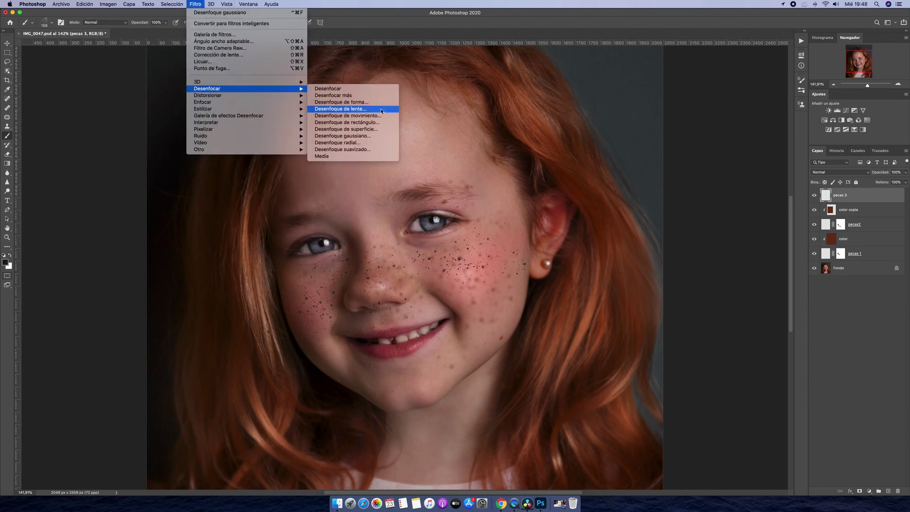
pyautogui.click(377, 138)
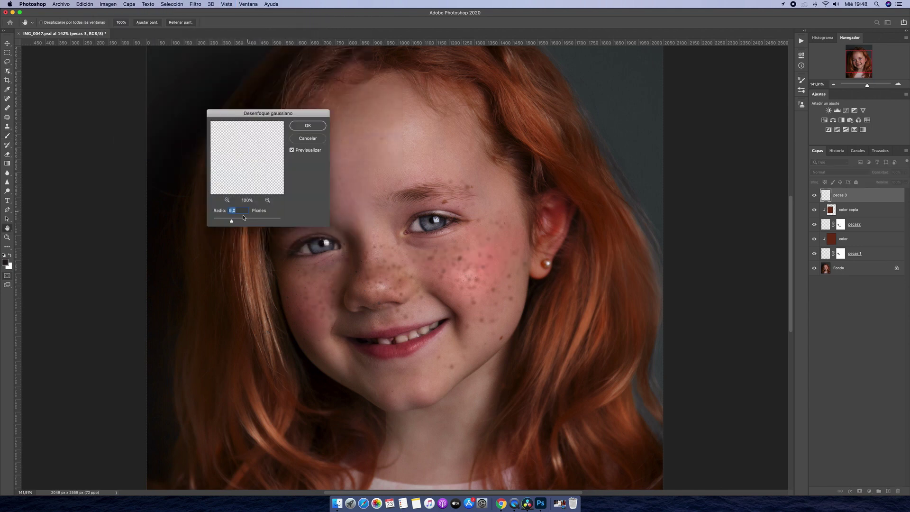
pyautogui.moveTo(231, 222); pyautogui.dragTo(230, 222)
pyautogui.click(308, 127)
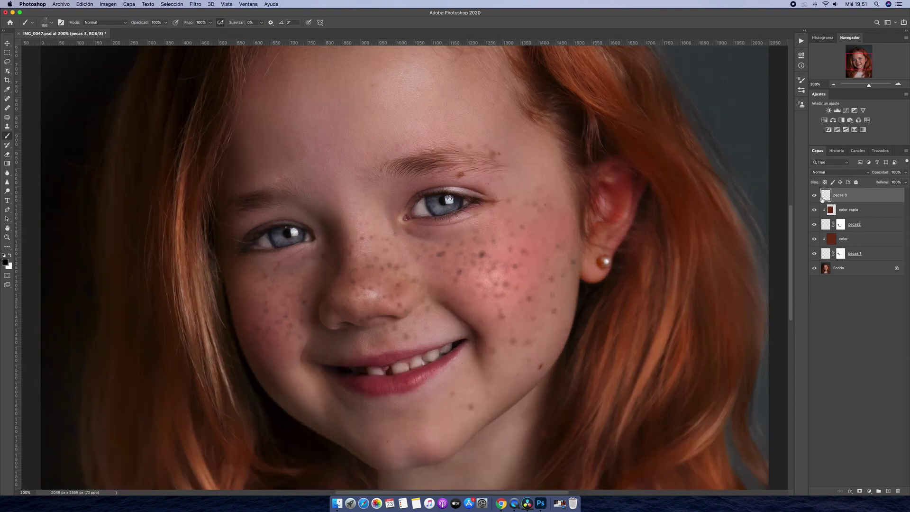
# Set the foreground colour to dark brown 61331d
pyautogui.click(5, 260)
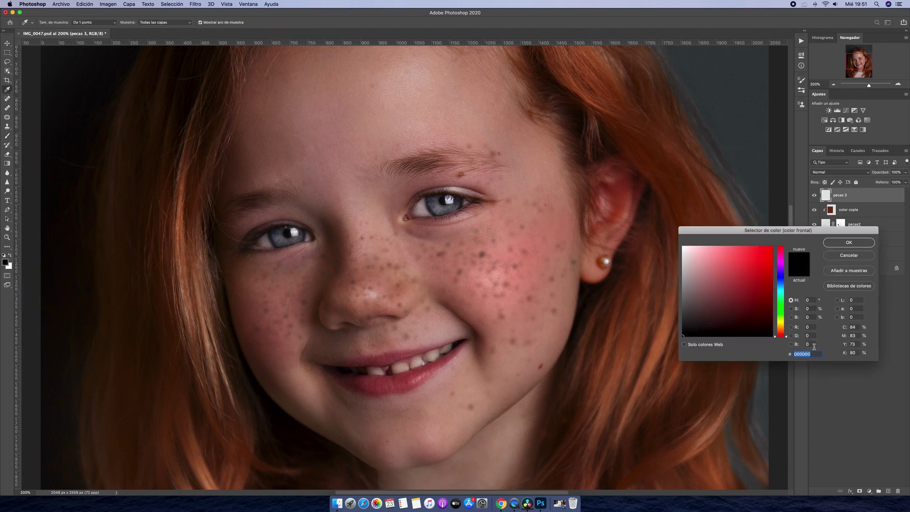
pyautogui.write('61')
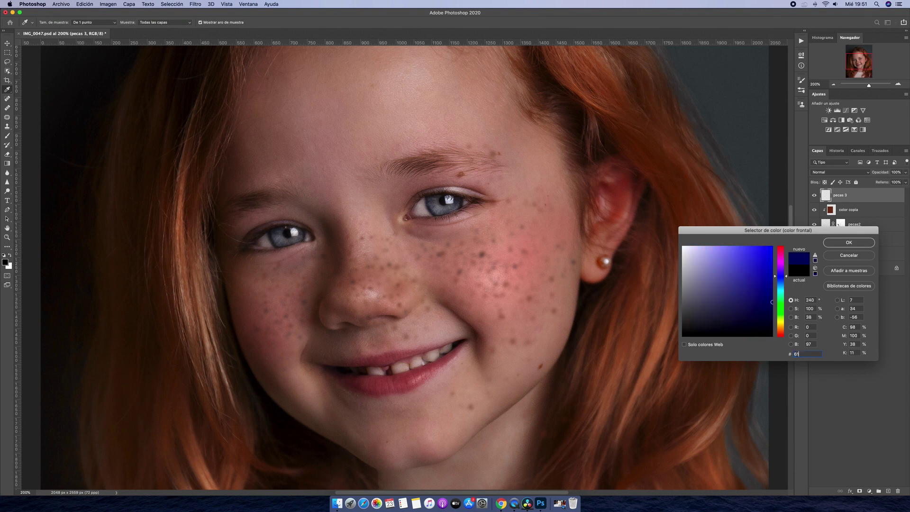
pyautogui.write('331')
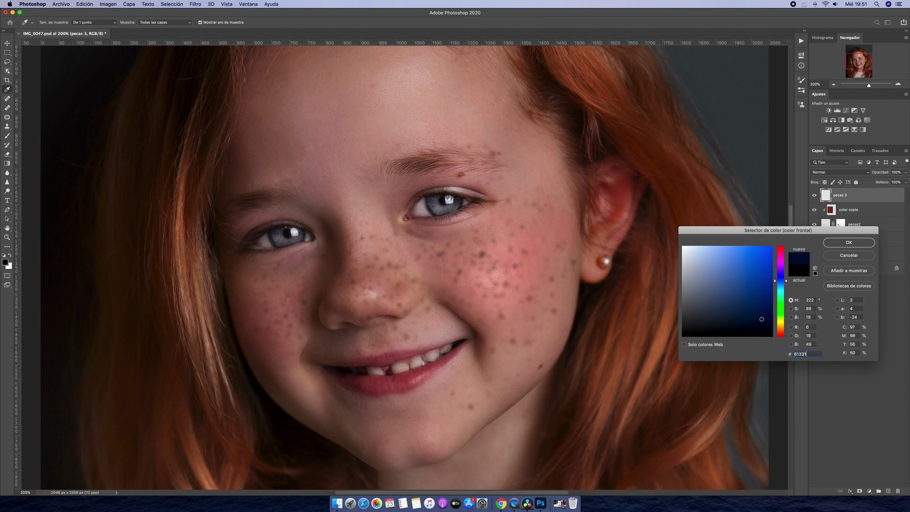
pyautogui.write('d')
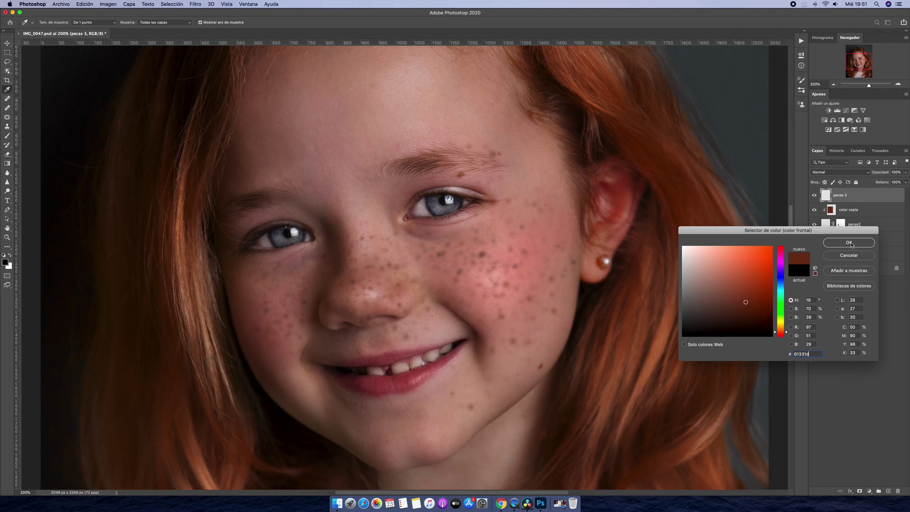
pyautogui.click(849, 243)
# Try a Paint Bucket fill on pecas 3, undo it, and add a new empty layer on top
pyautogui.click(7, 246)
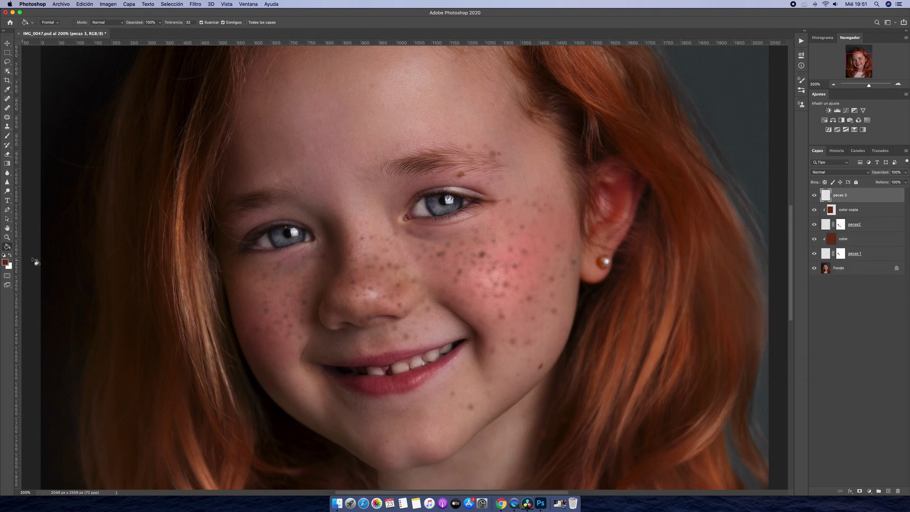
pyautogui.click(374, 282)
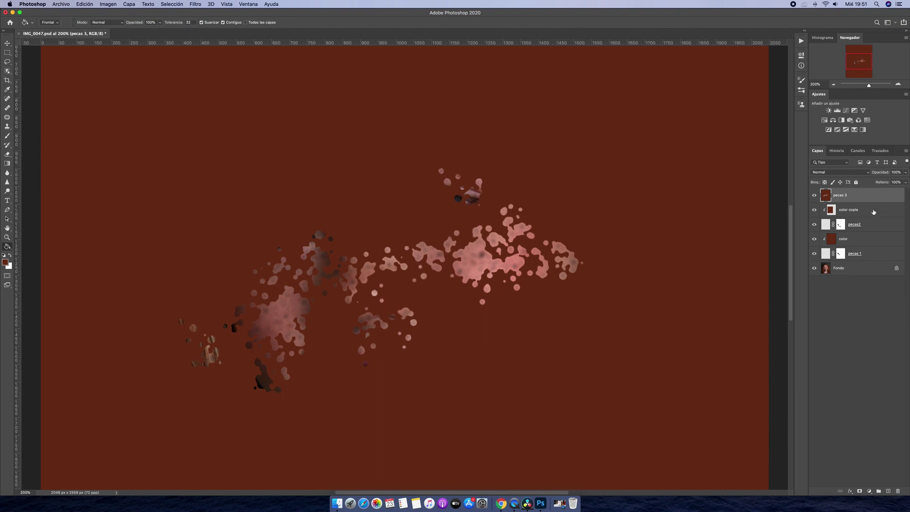
pyautogui.hotkey('ctrl', 'z')
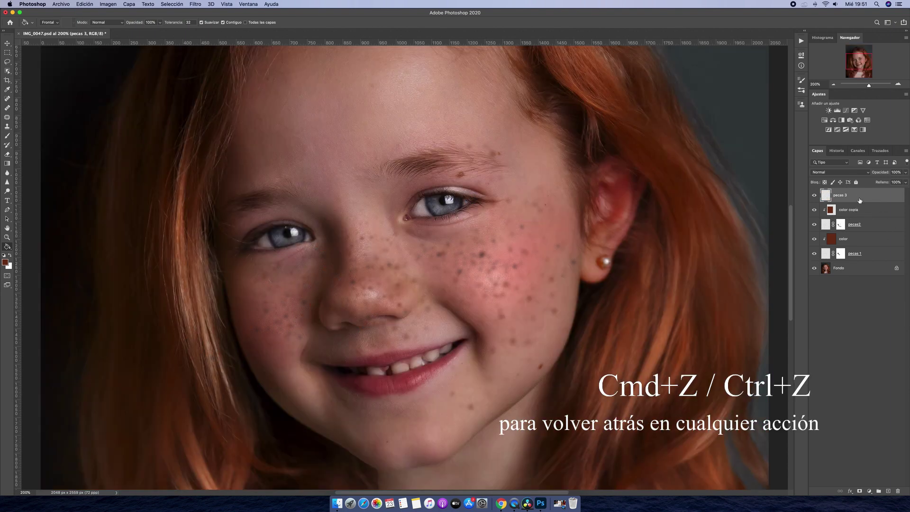
pyautogui.click(888, 491)
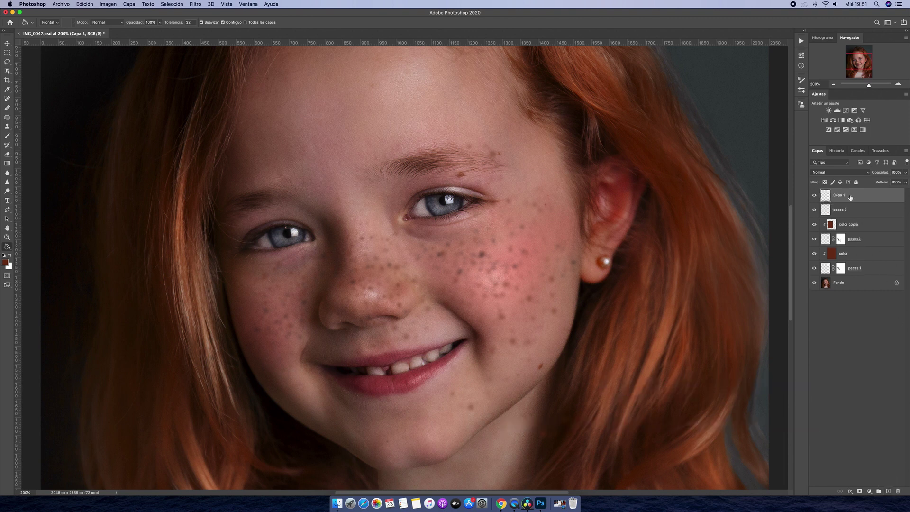
# Rename the new layer 'color', fill it brown, and clip it to pecas 3 as a clipping mask
pyautogui.doubleClick(840, 195)
pyautogui.write('color')
pyautogui.click(646, 281)
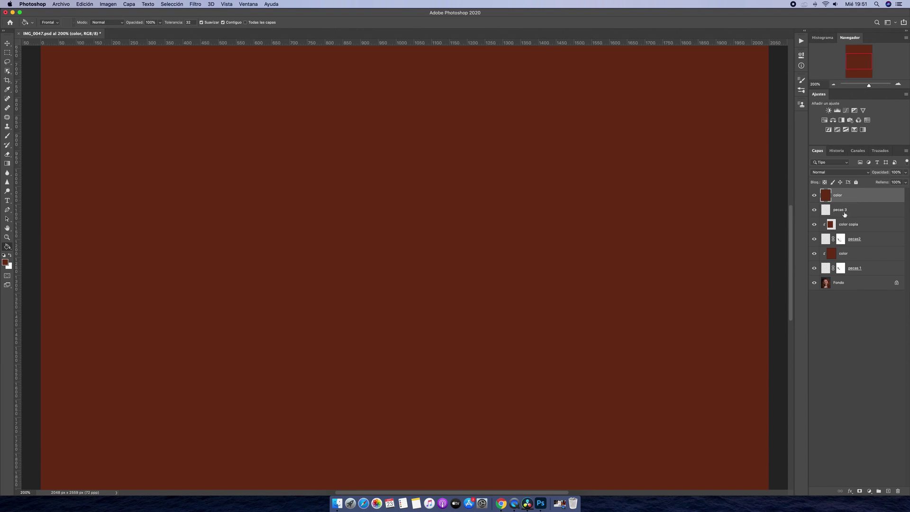
pyautogui.rightClick(846, 208)
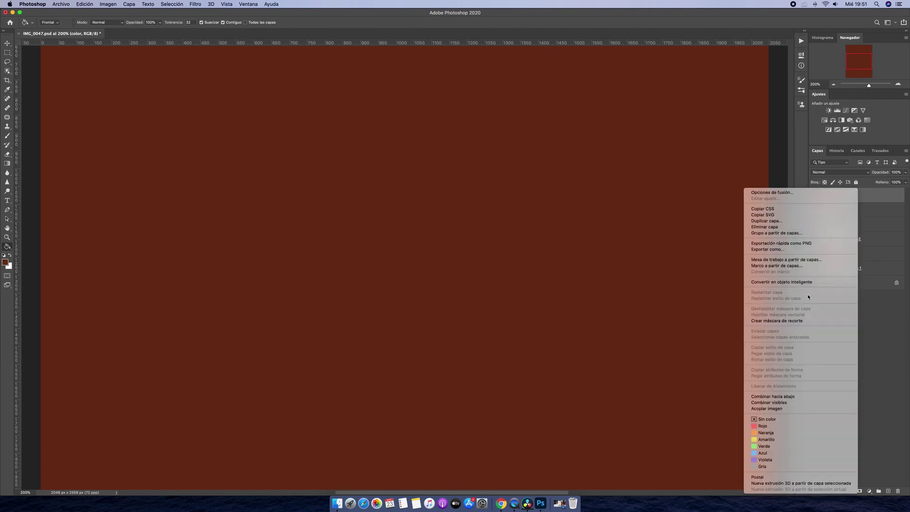
pyautogui.click(808, 321)
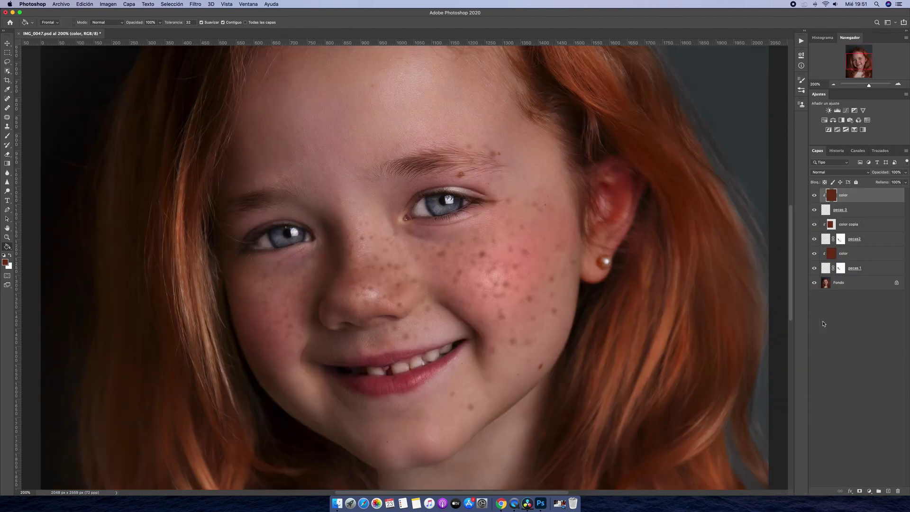
# Frame the face at 100% and try, then commit, a transform on the color layer alone
pyautogui.press('super+minus')
pyautogui.press('super+minus')
pyautogui.press('super+1')
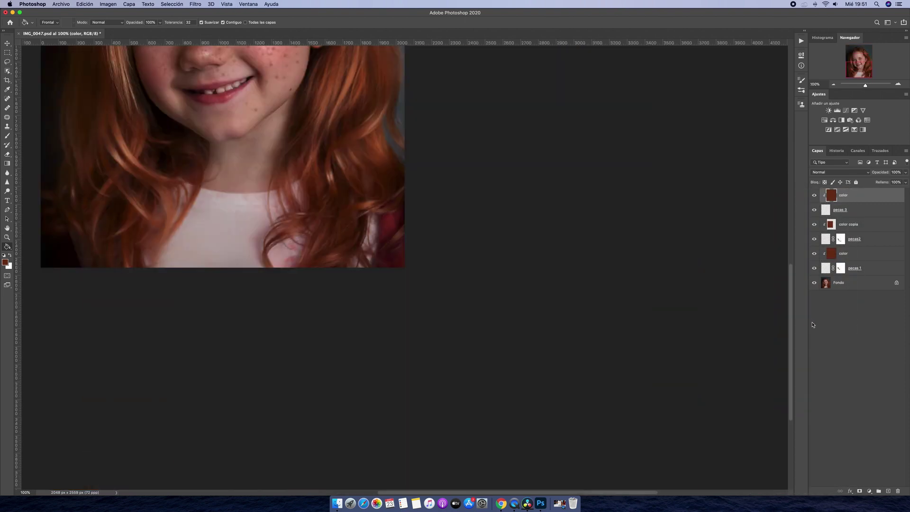
pyautogui.scroll(5, 588, 338)
pyautogui.hscroll(-3, 595, 339)
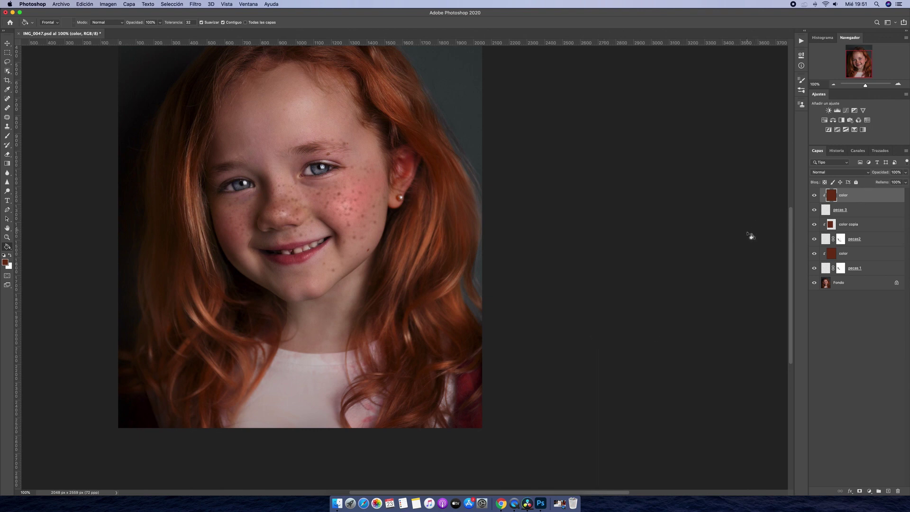
pyautogui.press('super+t')
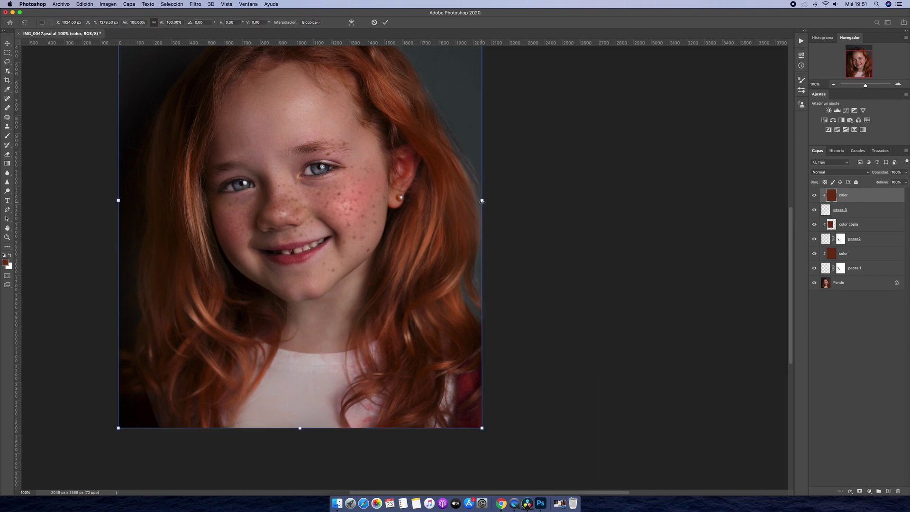
pyautogui.click(885, 215)
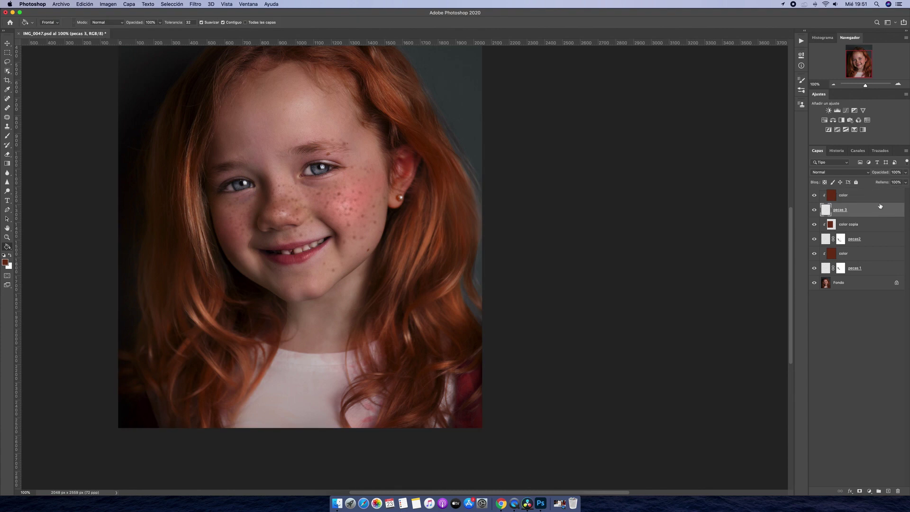
# Transform color and pecas 3 together, narrowing them to about 94% and shifting them right and down
pyautogui.keyDown('shift'); pyautogui.click(876, 199); pyautogui.keyUp('shift')
pyautogui.press('super+t')
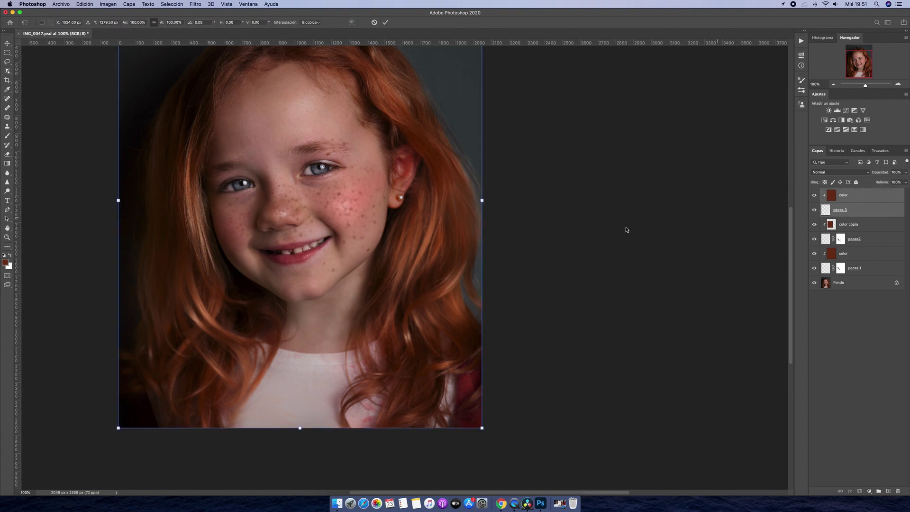
pyautogui.moveTo(482, 200); pyautogui.dragTo(444, 201)
pyautogui.moveTo(303, 205); pyautogui.dragTo(318, 202)
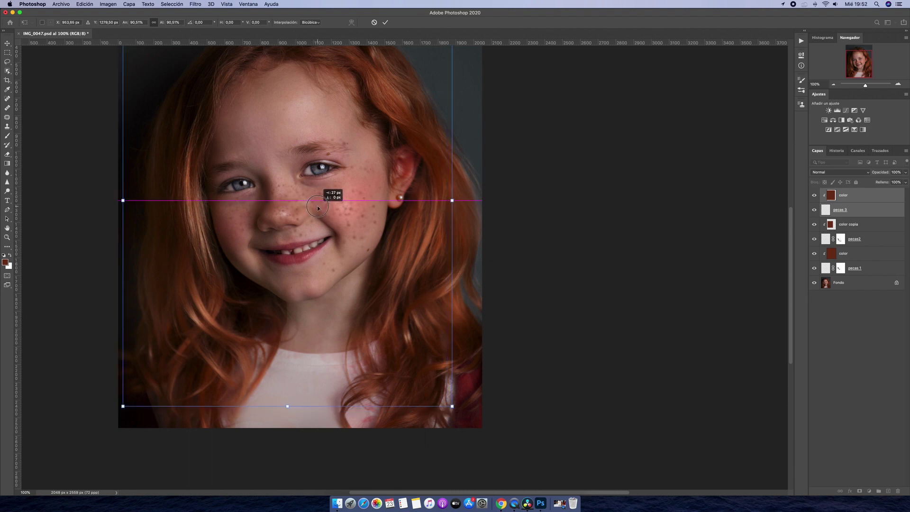
# Commit the freckle placement and add a layer mask to pecas 3
pyautogui.click(7, 52)
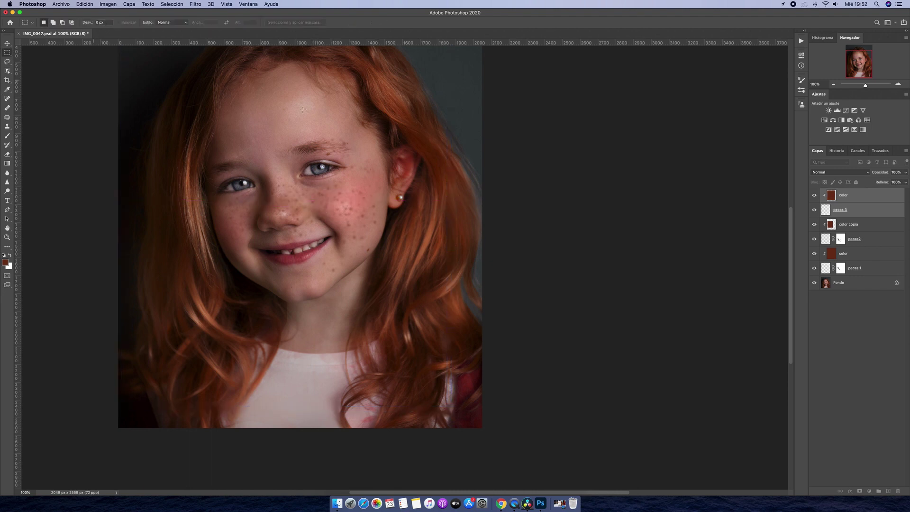
pyautogui.click(836, 210)
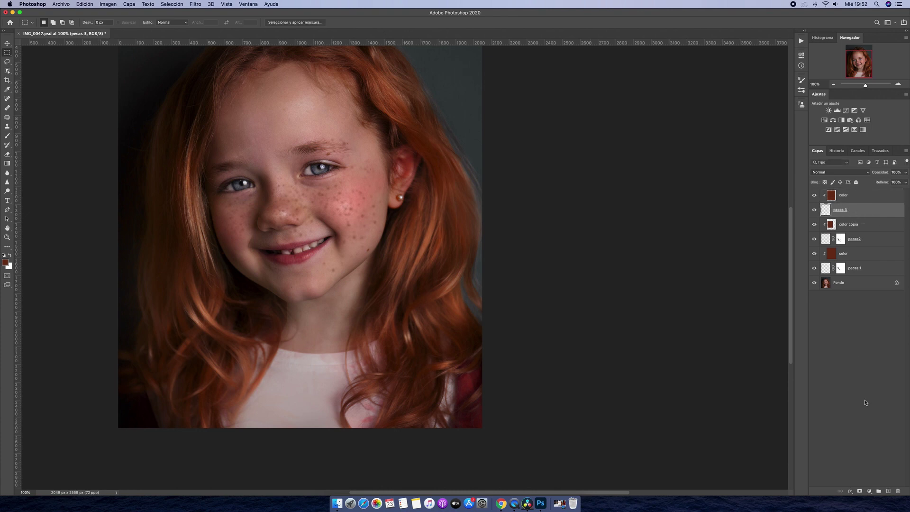
pyautogui.click(860, 491)
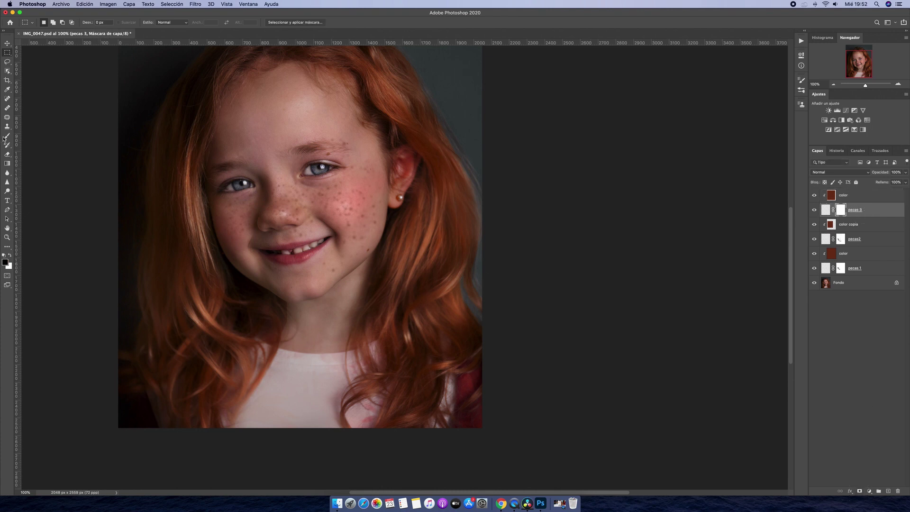
# Choose the soft round Circular difuso brush from Pinceles generales and zoom in on the face
pyautogui.press('b')
pyautogui.click(51, 24)
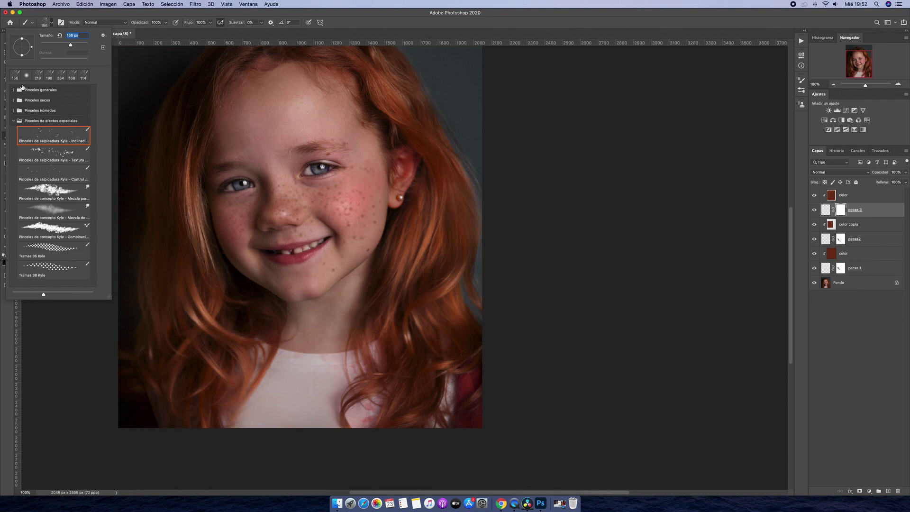
pyautogui.click(23, 92)
pyautogui.click(14, 90)
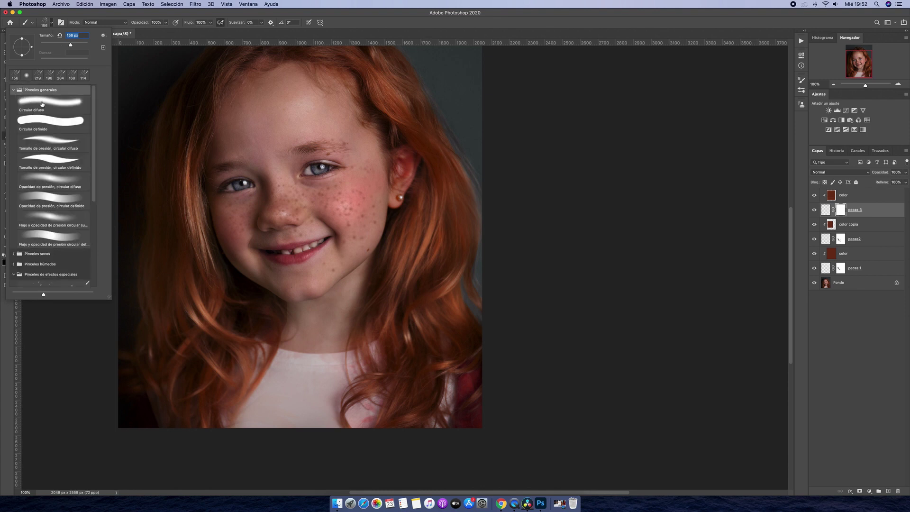
pyautogui.click(42, 104)
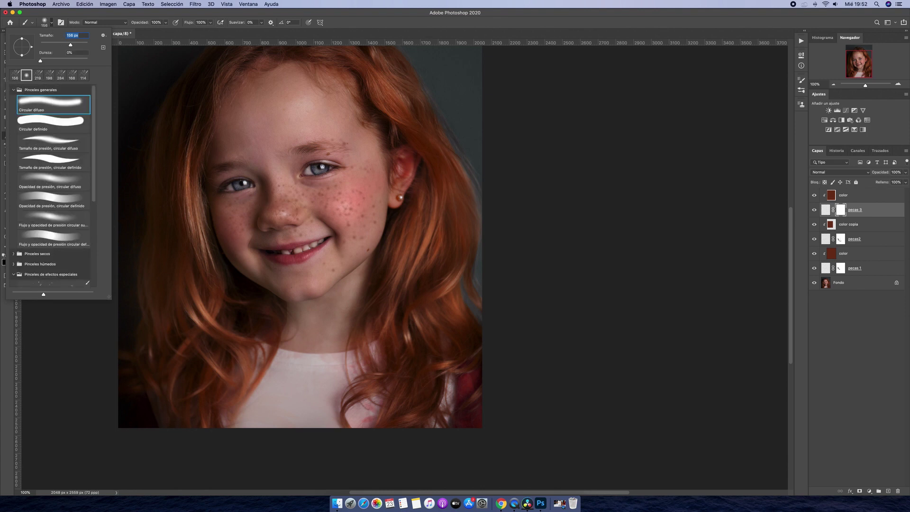
pyautogui.press('super+plus')
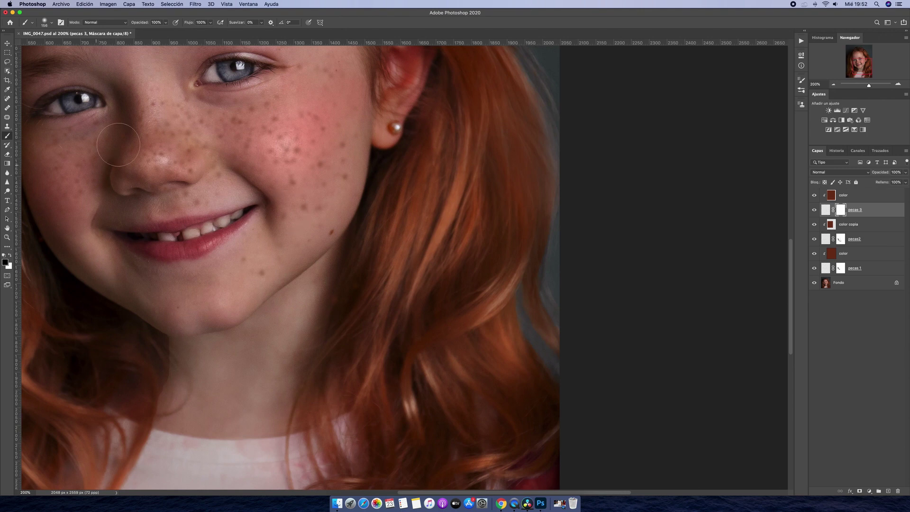
# Shrink the mask brush to about 82 px and bring the whole portrait back into view at 100%
pyautogui.moveTo(155, 153); pyautogui.dragTo(117, 135)
pyautogui.press('super+minus')
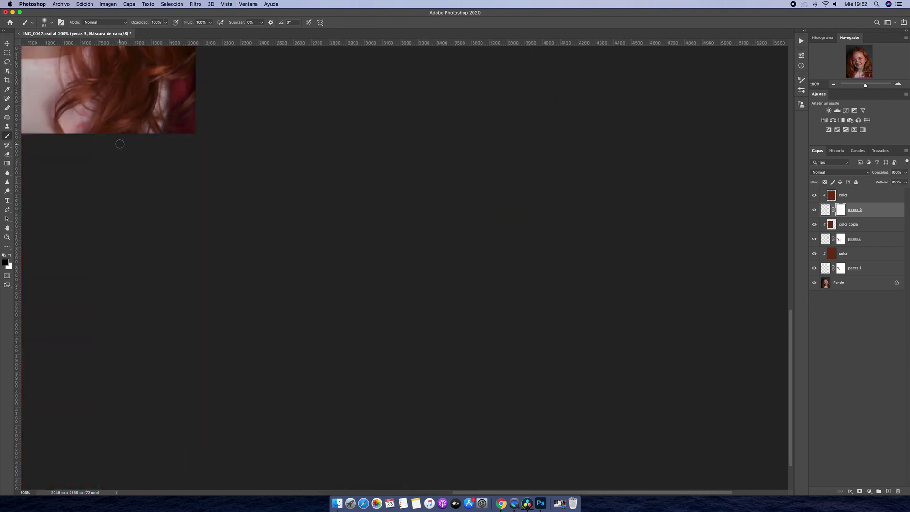
pyautogui.hscroll(-5, 142, 147)
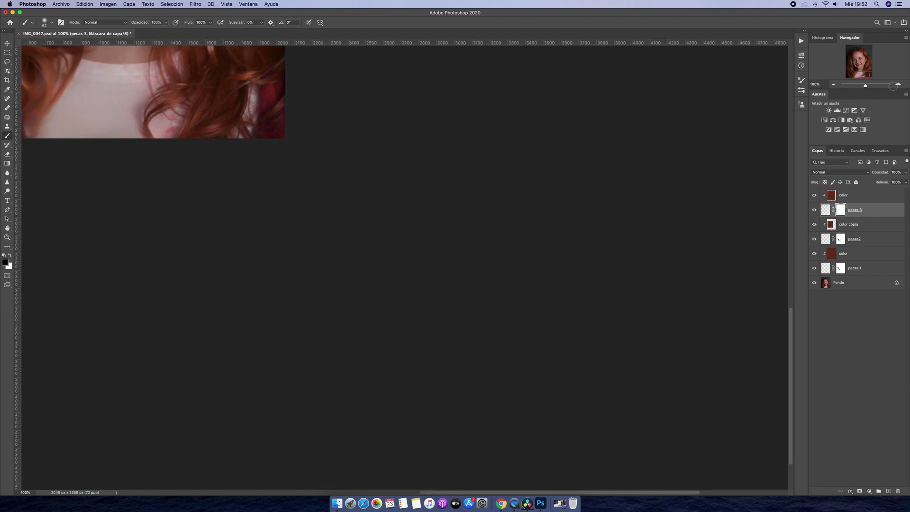
pyautogui.scroll(10, 142, 147)
pyautogui.scroll(5, 99, 200)
pyautogui.scroll(4, 99, 200)
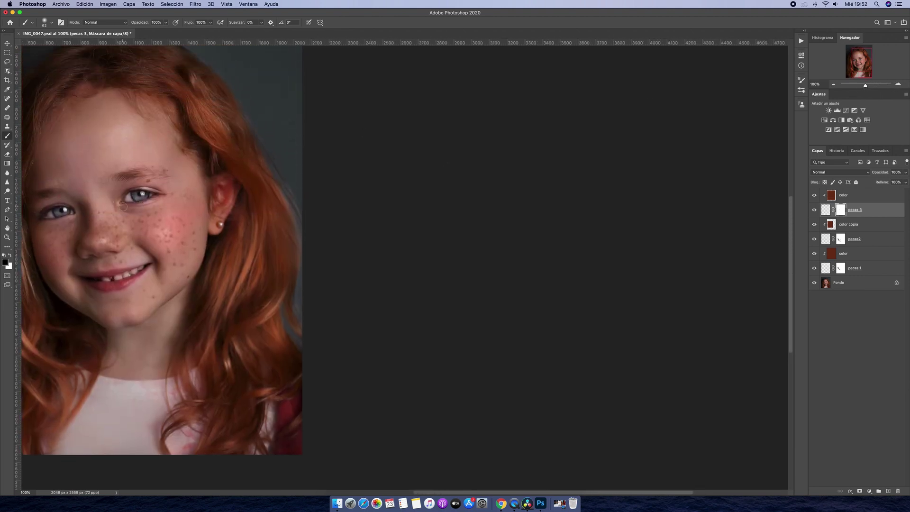
pyautogui.hscroll(-4, 123, 206)
pyautogui.hscroll(-3, 142, 213)
pyautogui.hscroll(-2, 214, 232)
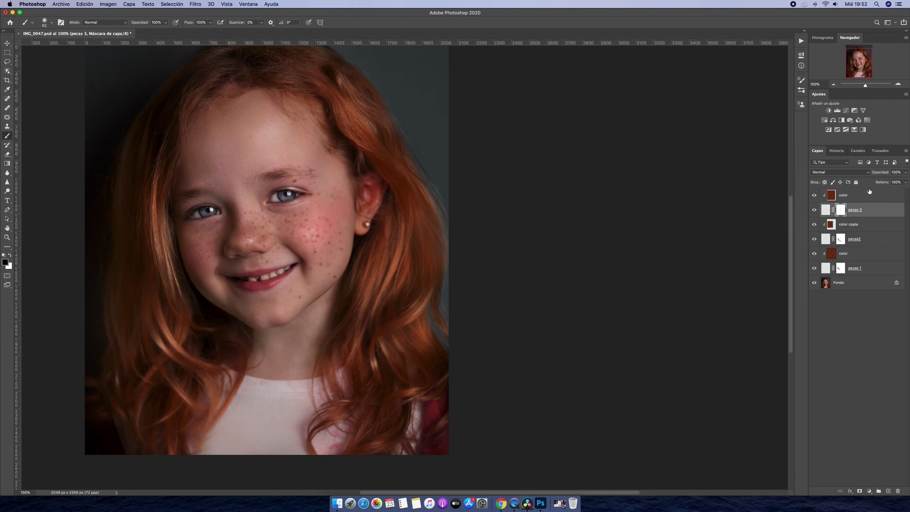
# Lower pecas 3 to 79% and pecas2 to 84% opacity
pyautogui.moveTo(905, 172); pyautogui.dragTo(895, 202)
pyautogui.click(889, 239)
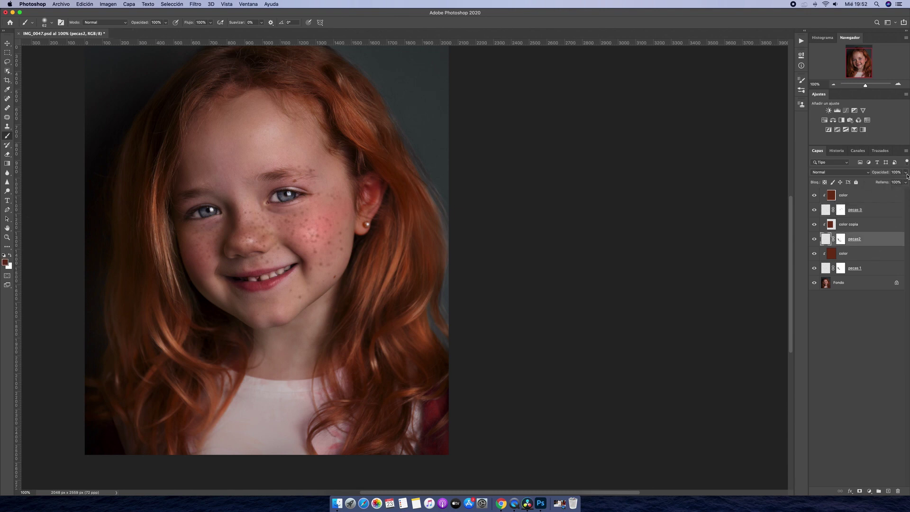
pyautogui.moveTo(907, 175); pyautogui.dragTo(869, 270)
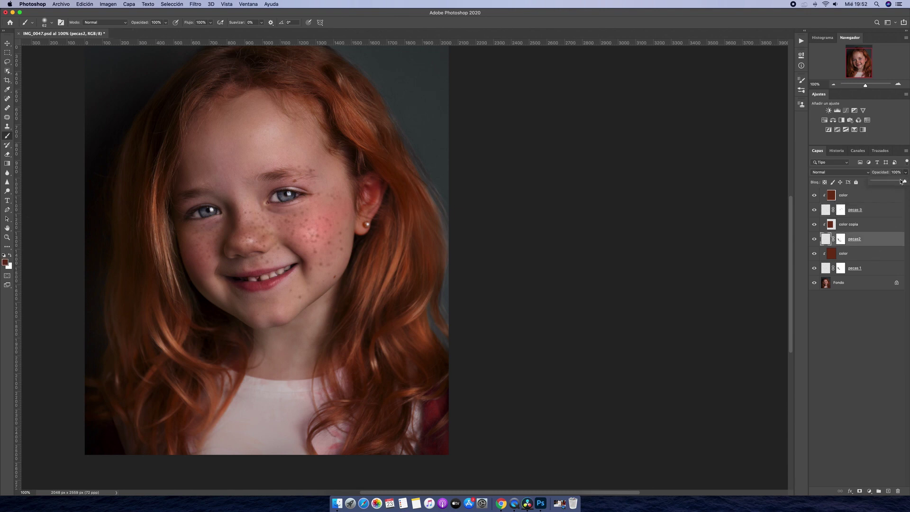
# Raise pecas 1 to 100% and pecas 3 to 90% opacity
pyautogui.click(868, 267)
pyautogui.click(905, 172)
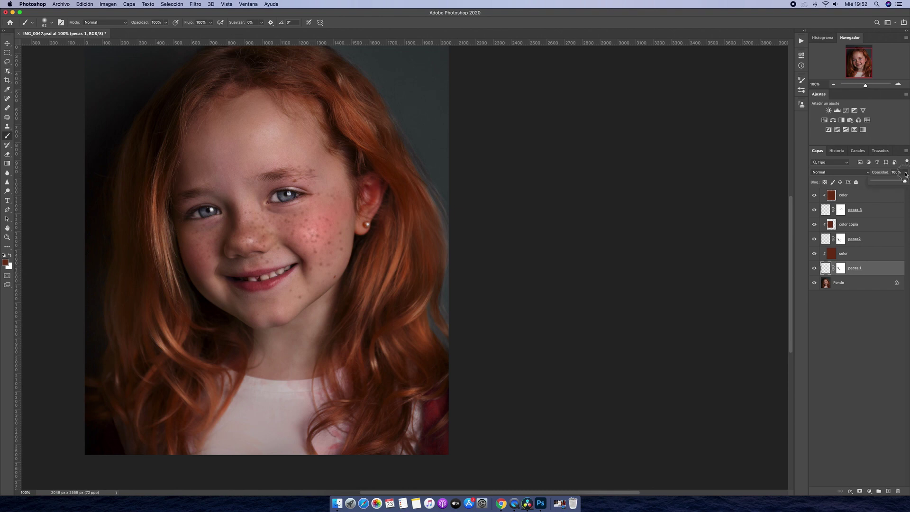
pyautogui.moveTo(901, 182); pyautogui.dragTo(906, 183)
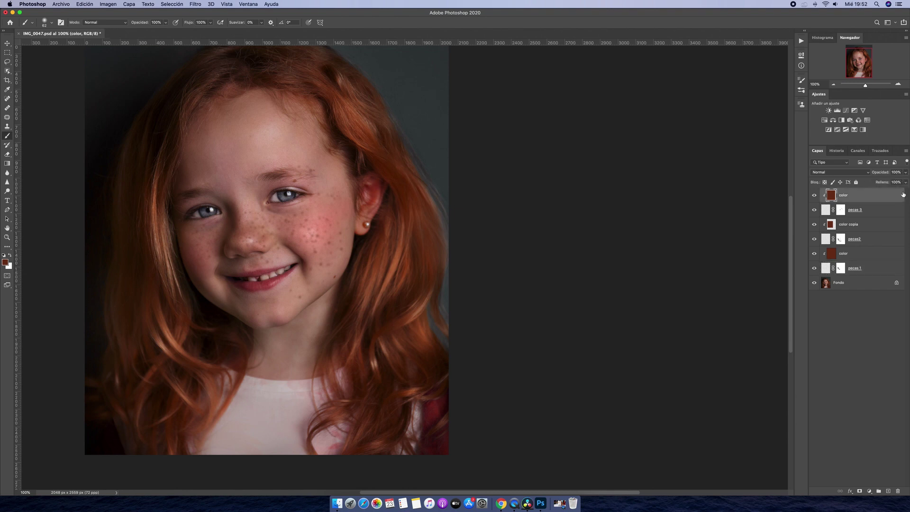
pyautogui.click(894, 211)
pyautogui.click(906, 172)
pyautogui.moveTo(899, 182); pyautogui.dragTo(903, 184)
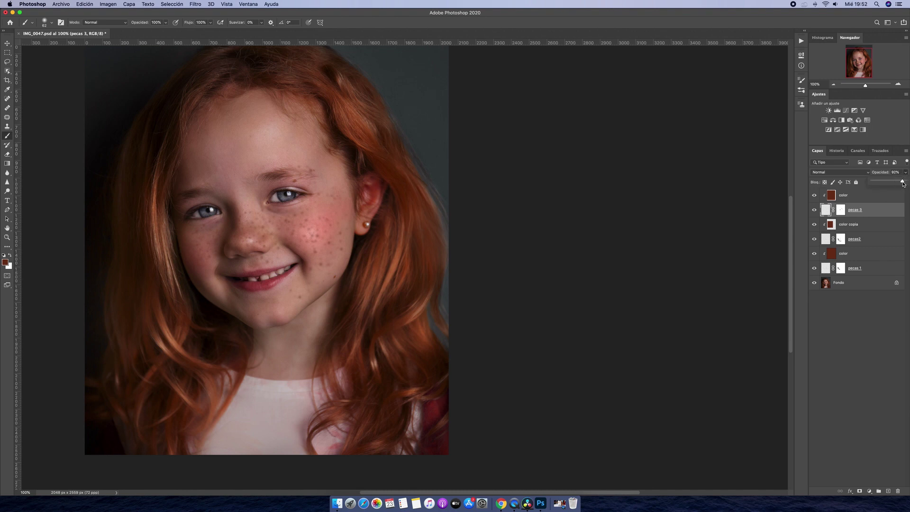
pyautogui.press('super+minus')
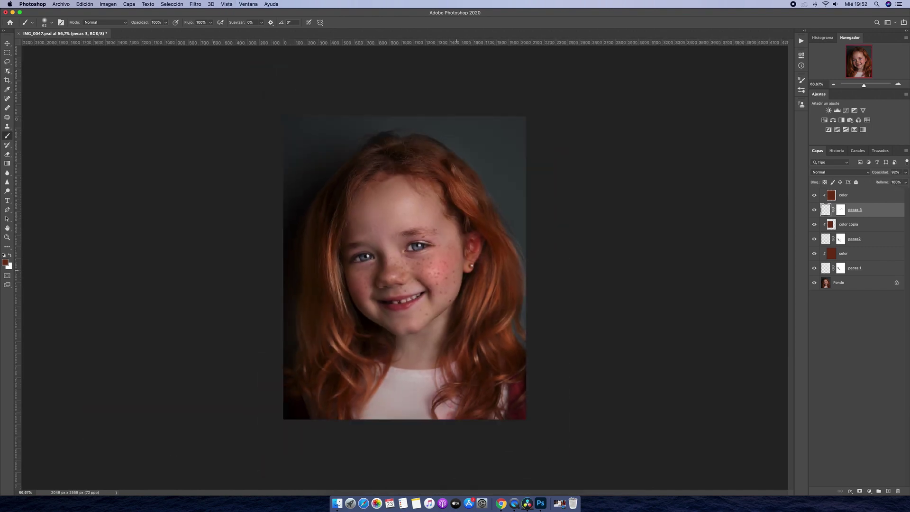
# Dismiss the Fondo layer menu, then toggle pecas 1's visibility to compare the freckles
pyautogui.rightClick(867, 284)
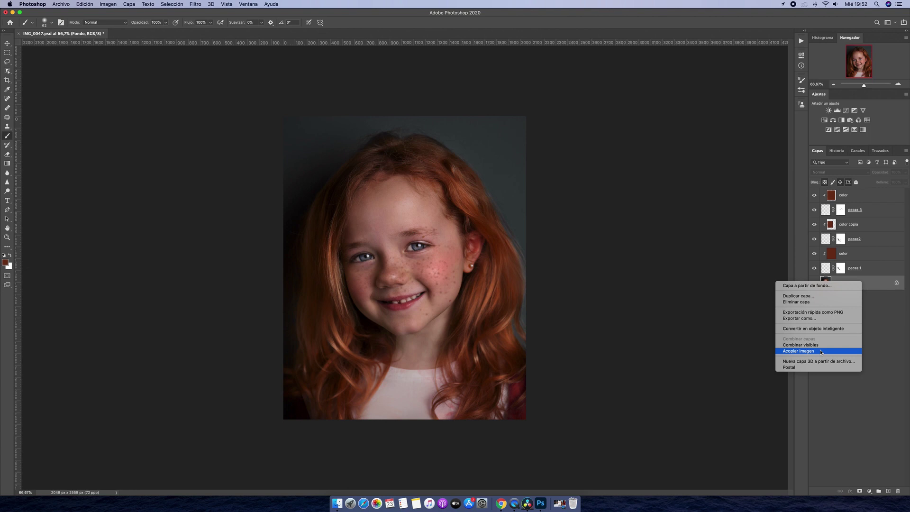
pyautogui.click(865, 357)
pyautogui.click(870, 267)
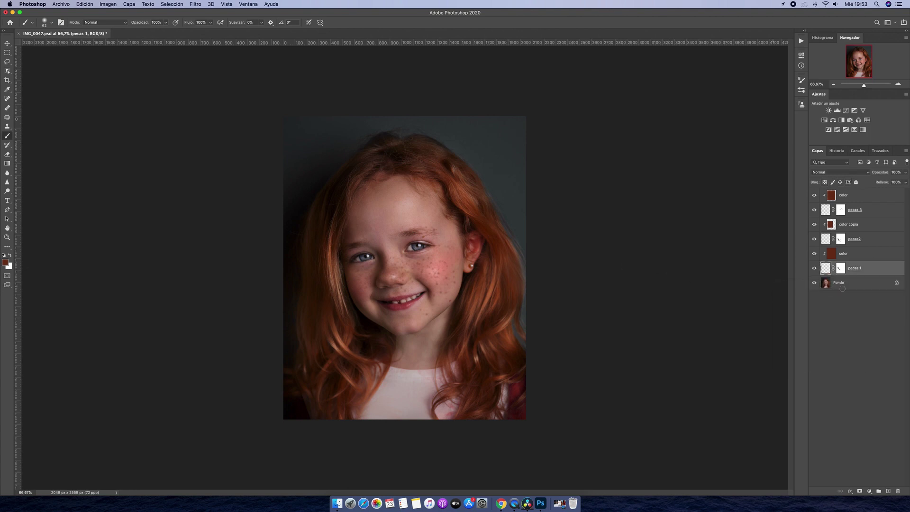
pyautogui.click(815, 269)
pyautogui.click(815, 268)
# Target the pecas 1 layer mask with a 148 px brush, then select Fondo
pyautogui.click(841, 268)
pyautogui.moveTo(448, 279)
pyautogui.mouseDown()
pyautogui.moveTo(469, 279)
pyautogui.moveTo(406, 284)
pyautogui.mouseUp()
pyautogui.press('super+1')
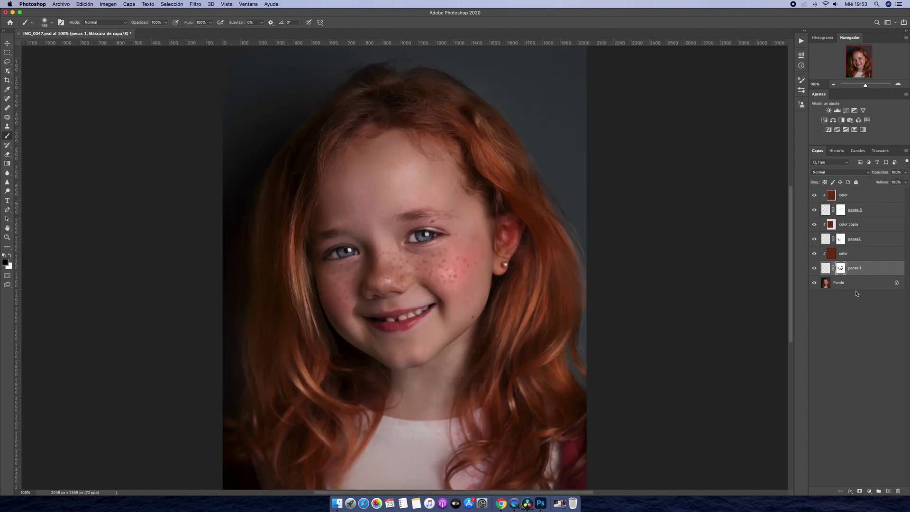
pyautogui.click(857, 284)
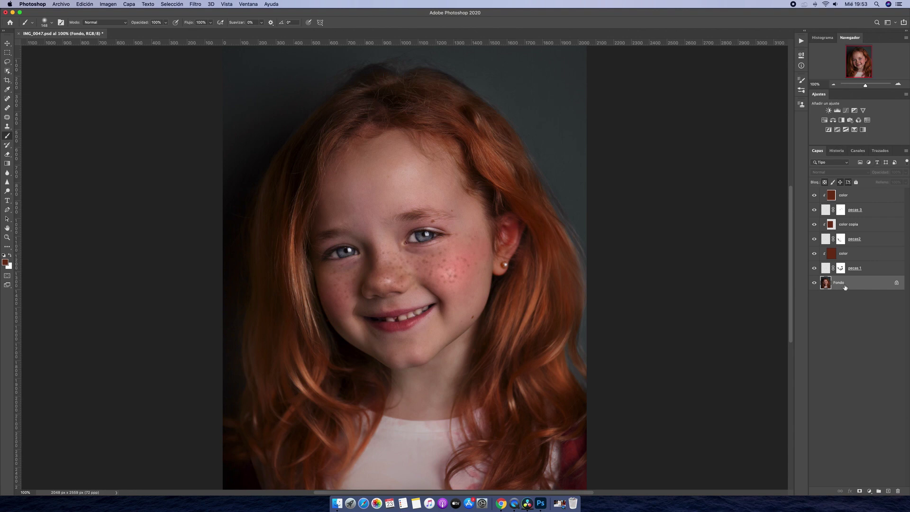
# Flatten the portrait into one layer with Acoplar imagen and bring up the History panel
pyautogui.rightClick(845, 286)
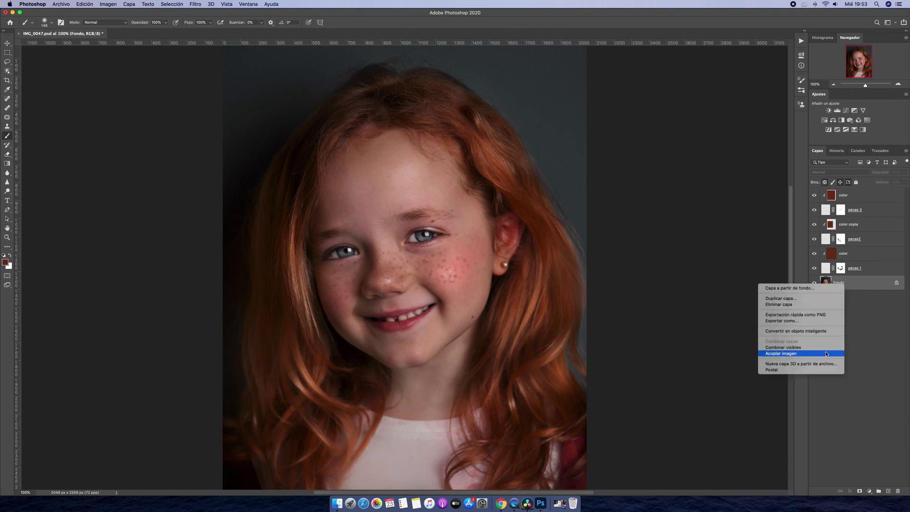
pyautogui.click(782, 353)
pyautogui.click(837, 151)
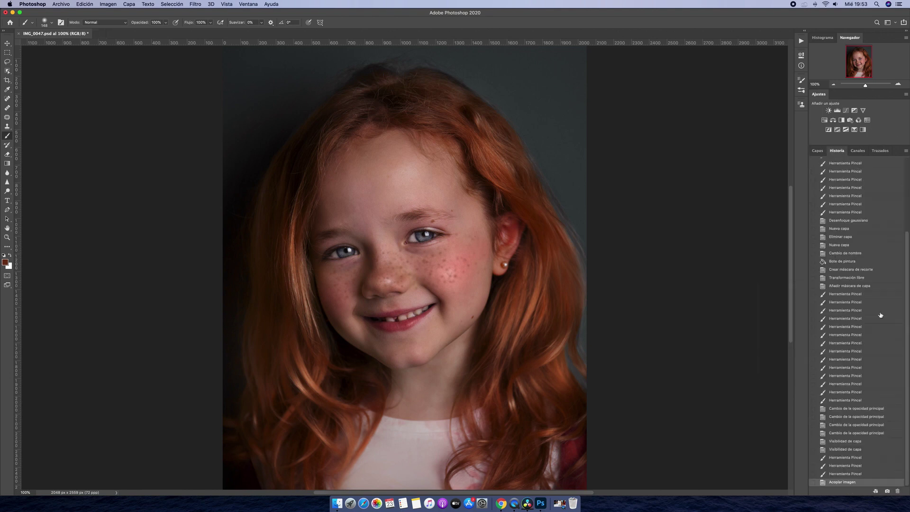
pyautogui.moveTo(909, 312); pyautogui.dragTo(908, 184)
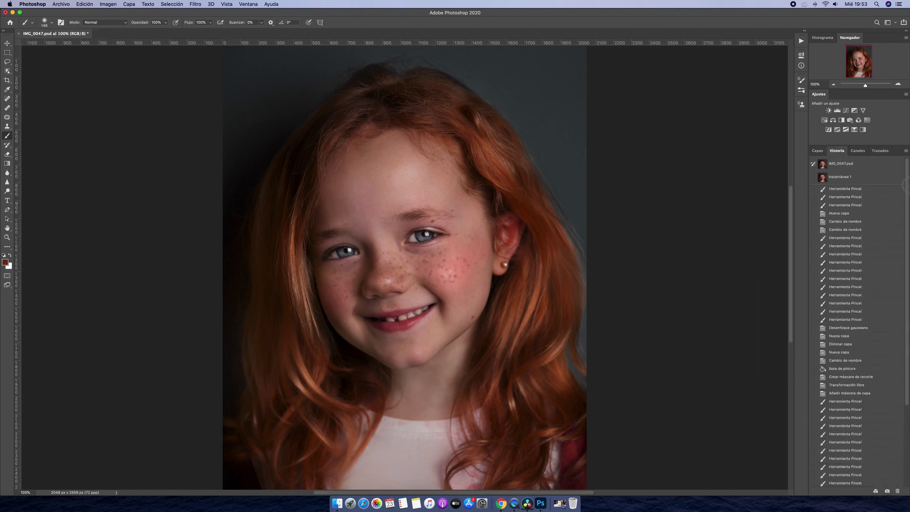
# Compare the original IMG_0047.psd history state against the freckled Instantánea 1 snapshot
pyautogui.click(858, 166)
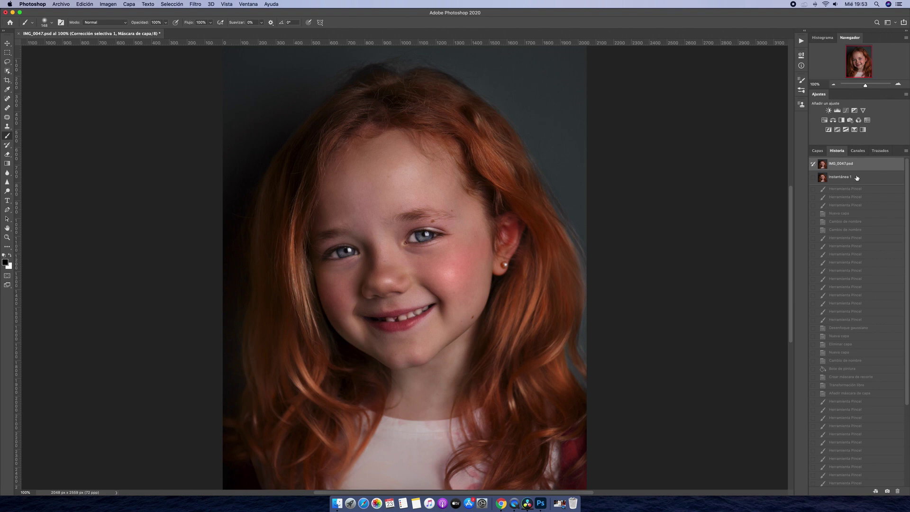
pyautogui.click(857, 179)
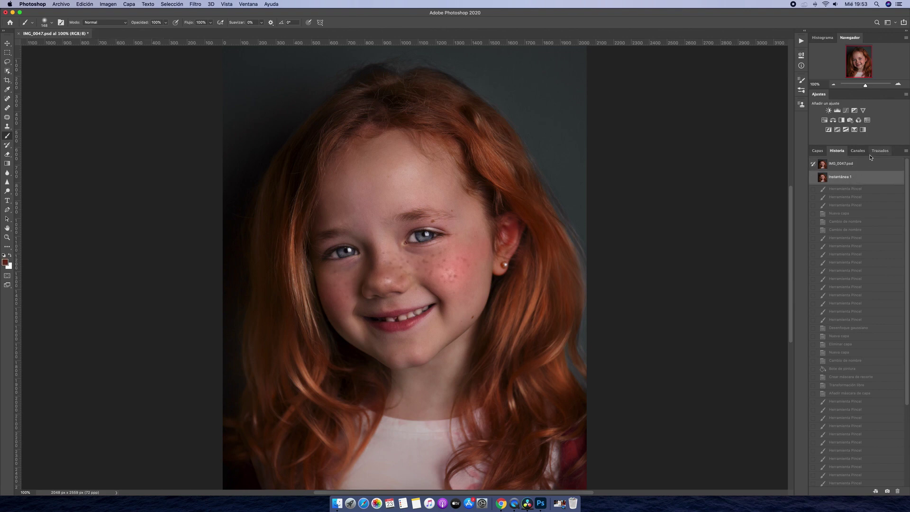
pyautogui.click(866, 166)
pyautogui.click(867, 179)
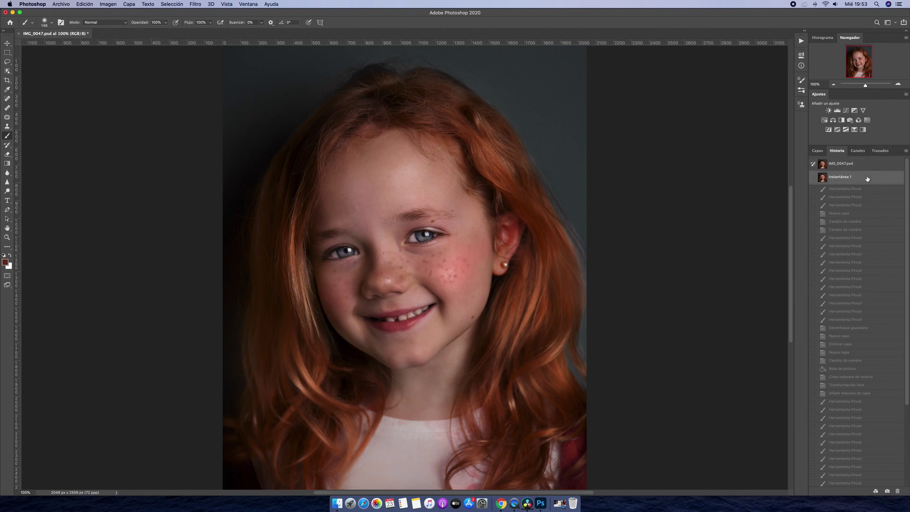